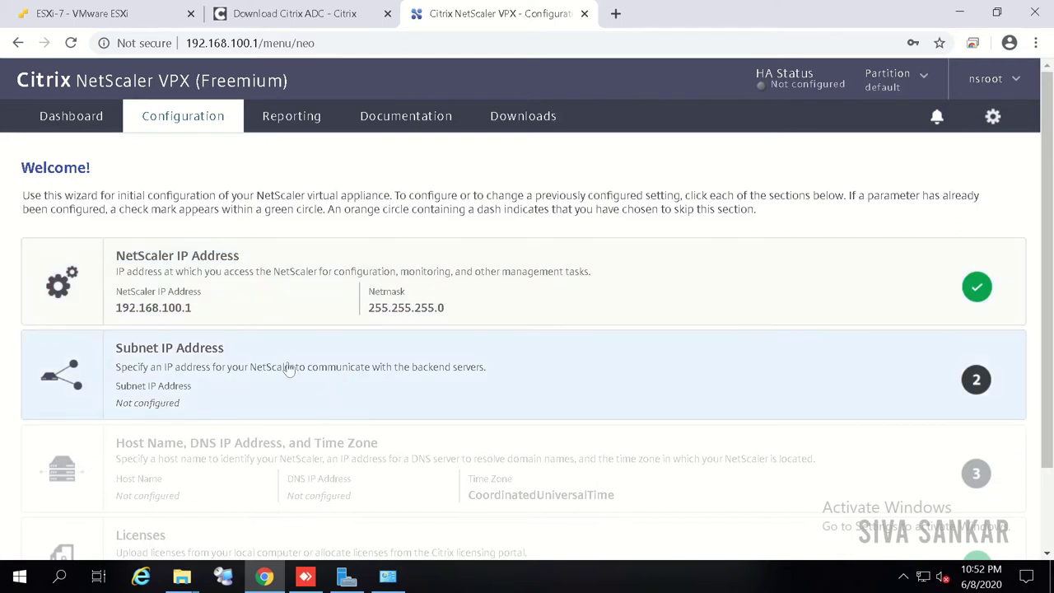
Scroll through the Welcome wizard to review NetScaler IP 192.168.100.1, Subnet IP and Host Name sections.
{"action": "scroll", "coordinate": [211, 365], "scroll_direction": "down", "scroll_amount": 2}
{"action": "scroll", "coordinate": [206, 439], "scroll_direction": "up", "scroll_amount": 1}
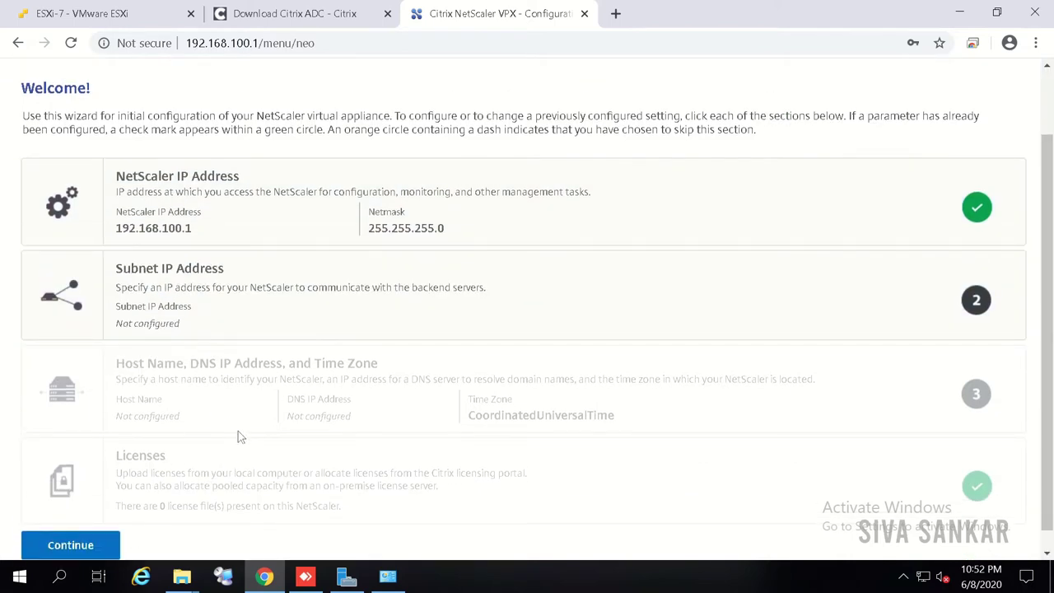
{"action": "scroll", "coordinate": [252, 417], "scroll_direction": "up", "scroll_amount": 1}
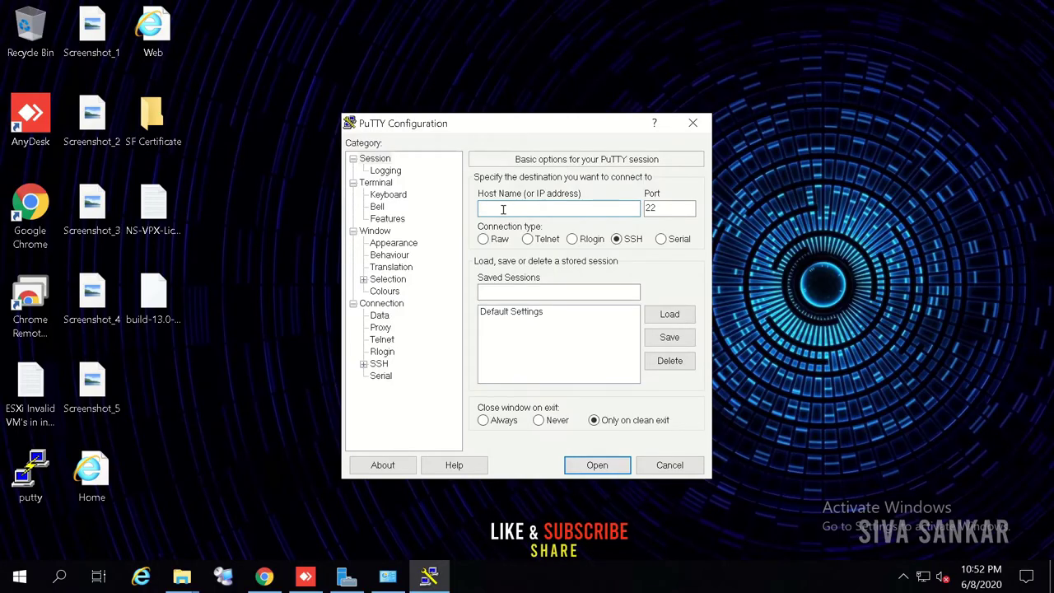
Open an SSH session to 192.168.100.1 and accept the server's host key.
{"action": "type", "text": "192.168.100.1"}
{"action": "left_click", "coordinate": [597, 466]}
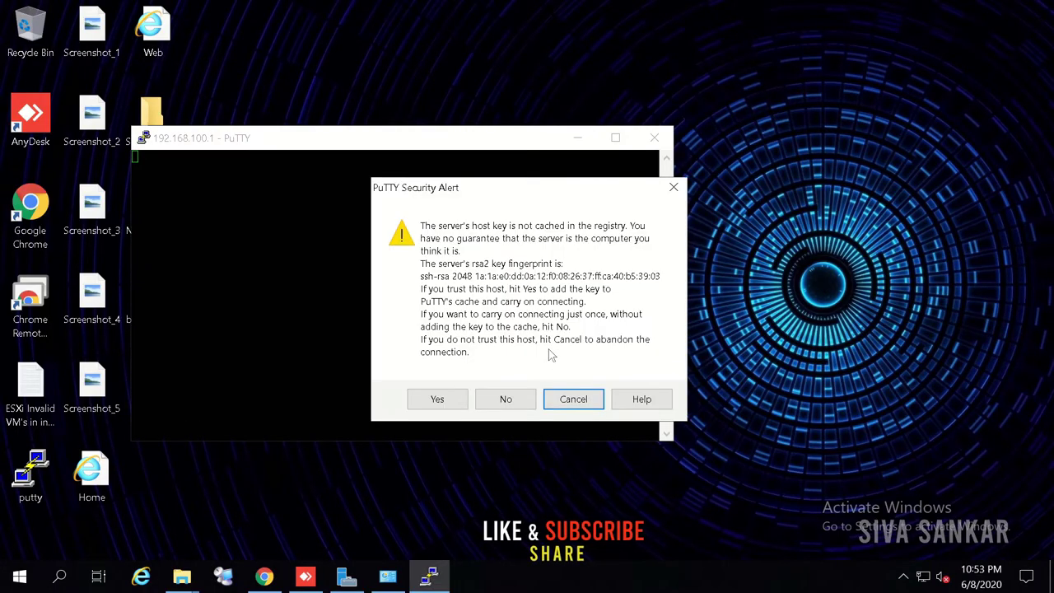
{"action": "left_click", "coordinate": [437, 399]}
Log in as nsroot with the password and maximize the terminal window.
{"action": "type", "text": "nsroot"}
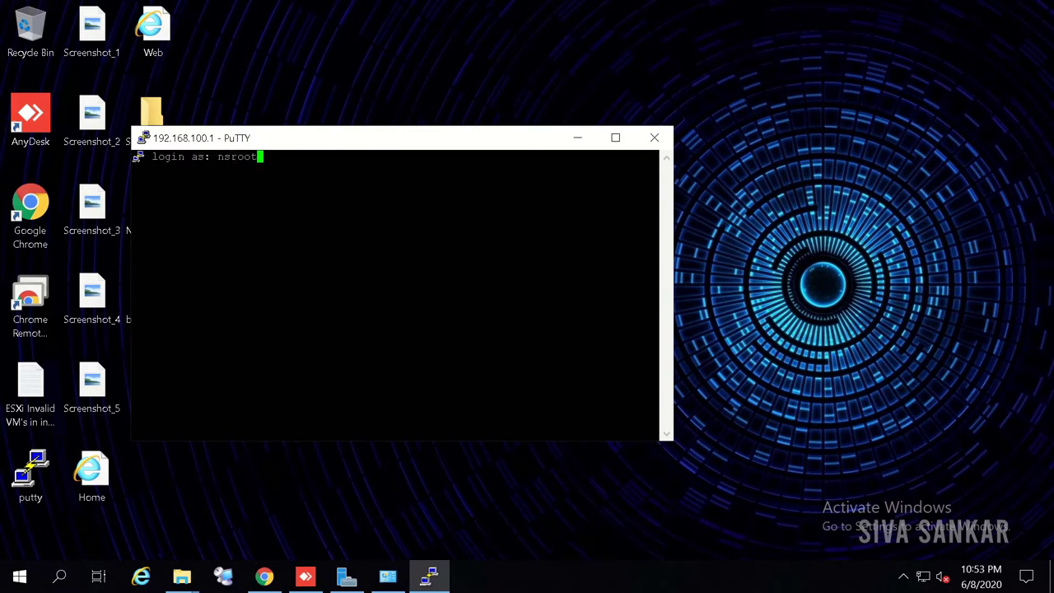
{"action": "key", "text": "Return"}
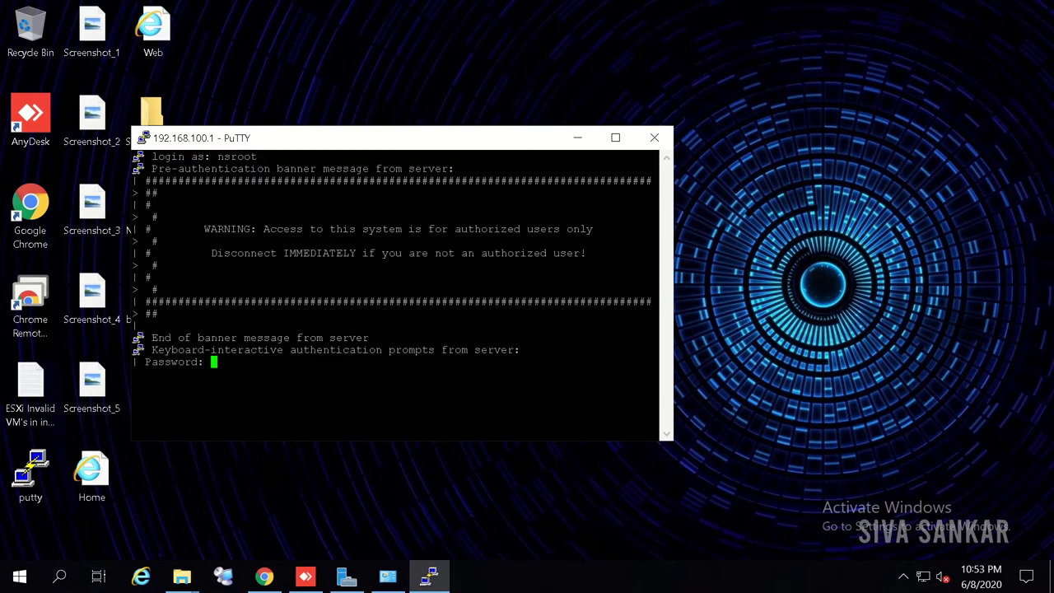
{"action": "key", "text": "Return"}
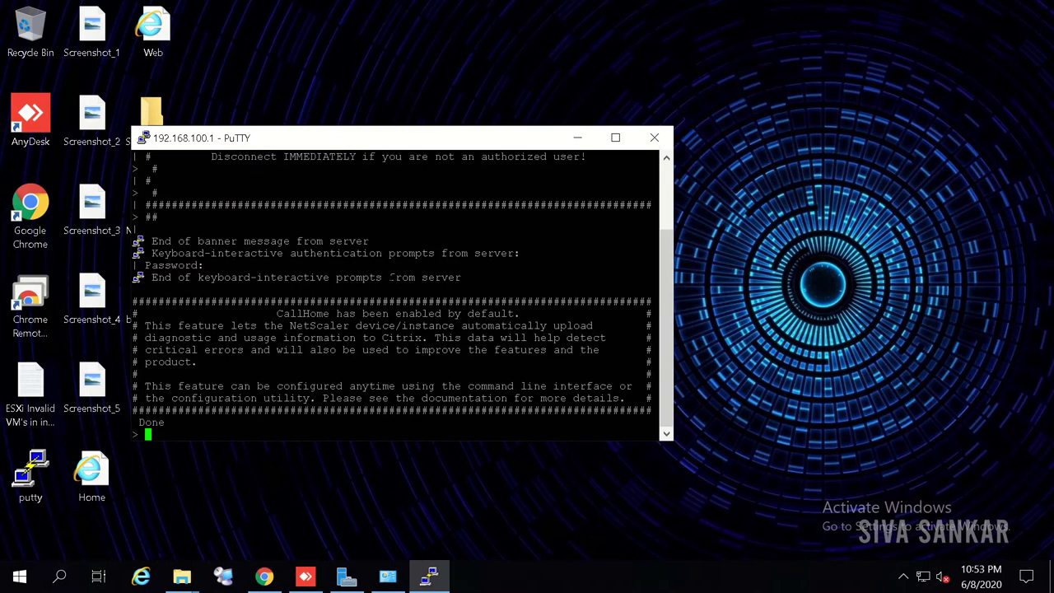
{"action": "double_click", "coordinate": [377, 138]}
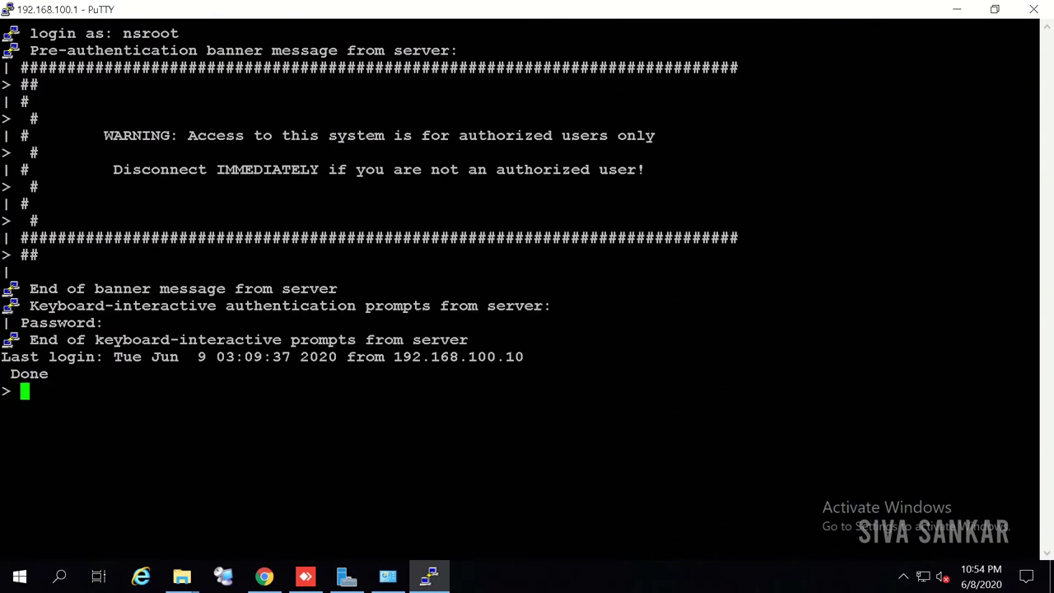
Clear the screen, enter the FreeBSD shell, and launch nsconfig.
{"action": "key", "text": "Return"}
{"action": "key", "text": "Return"}
{"action": "type", "text": "clear"}
{"action": "key", "text": "Return"}
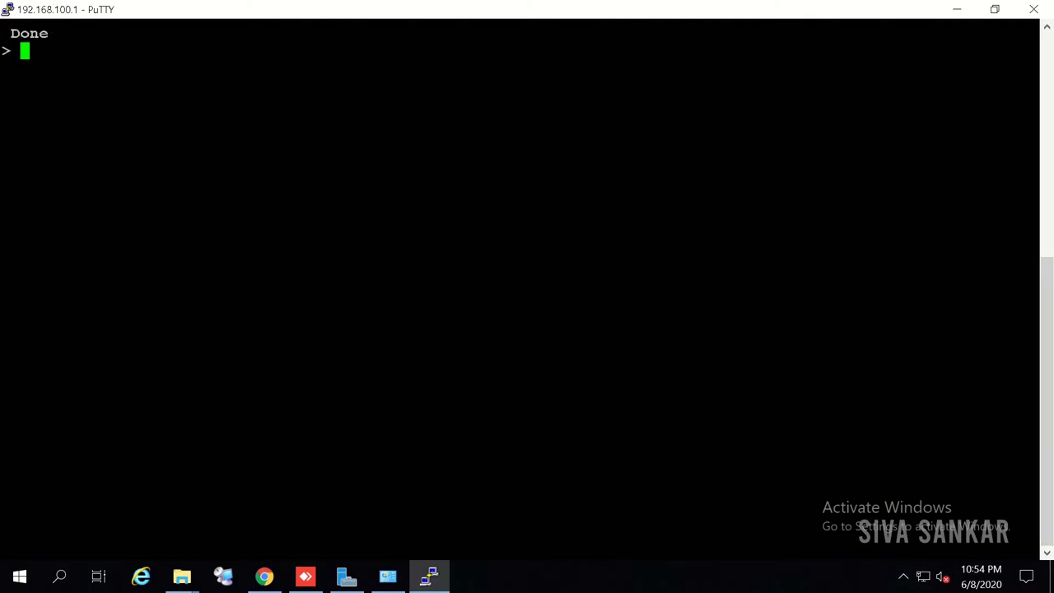
{"action": "type", "text": "shell"}
{"action": "key", "text": "Return"}
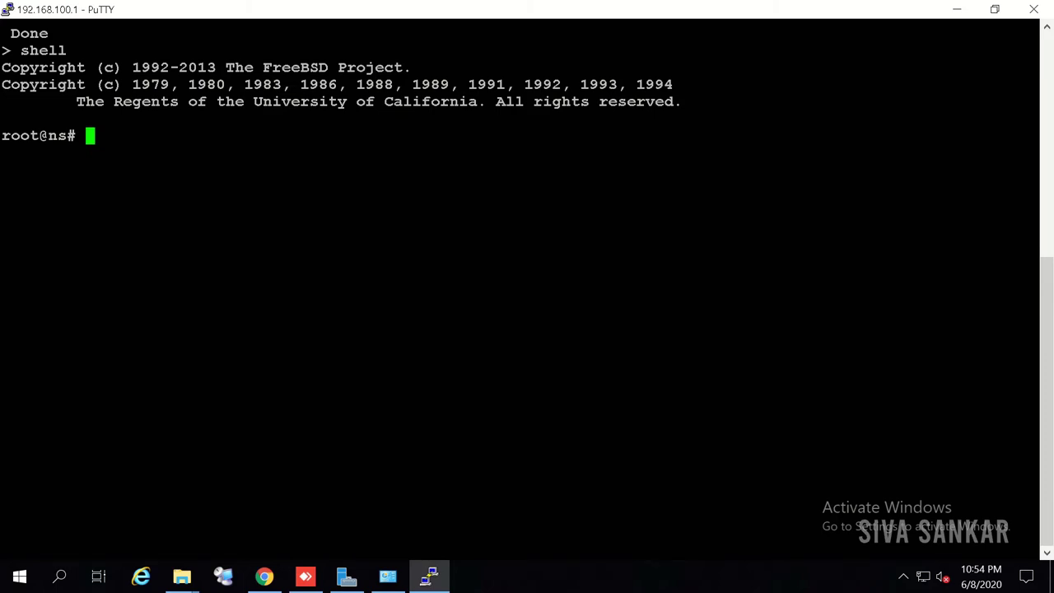
{"action": "type", "text": "nsconfig"}
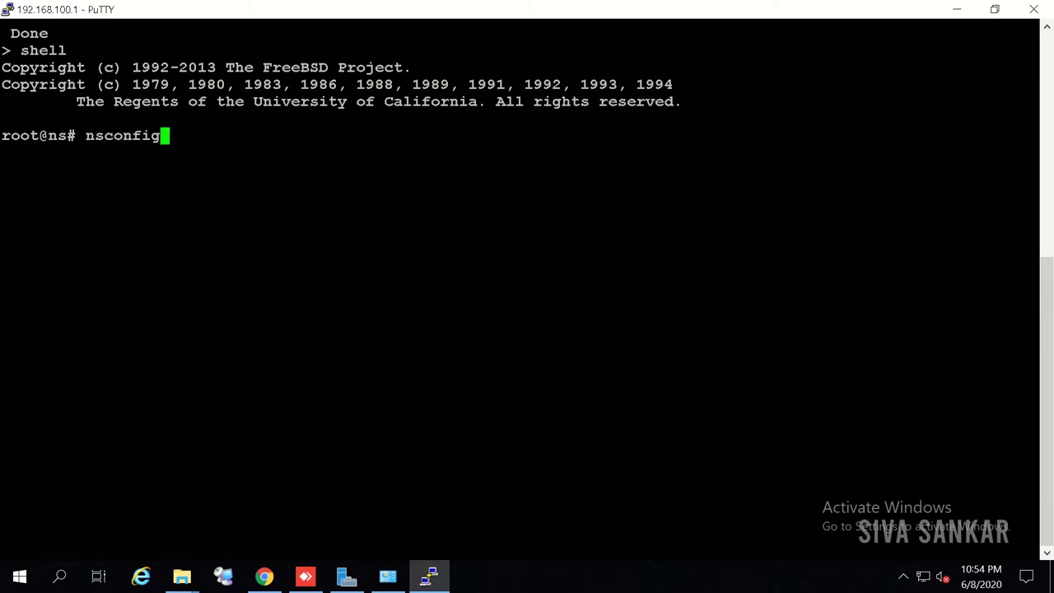
{"action": "key", "text": "Return"}
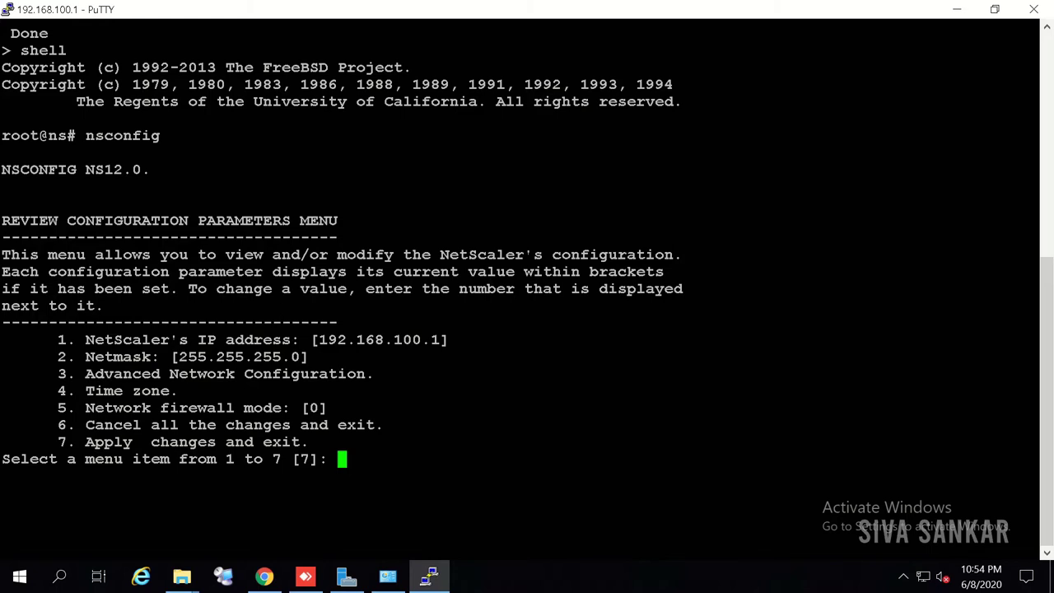
Change the NetScaler IP to 192.168.2.220 with netmask 255.255.255.0, then apply changes (option 7).
{"action": "type", "text": "1"}
{"action": "key", "text": "Return"}
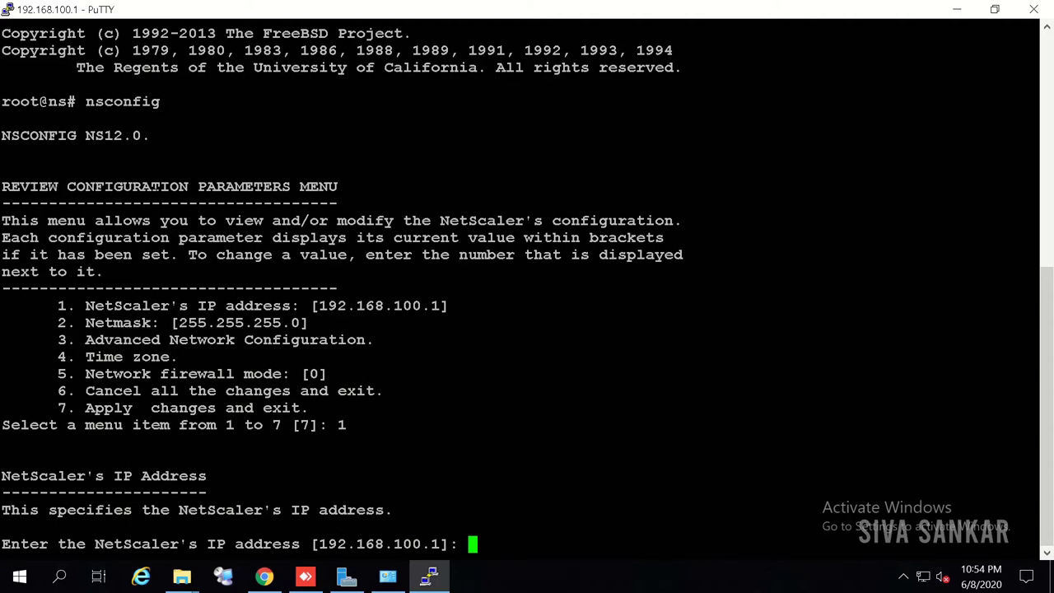
{"action": "type", "text": "192.168.2.220"}
{"action": "key", "text": "Return"}
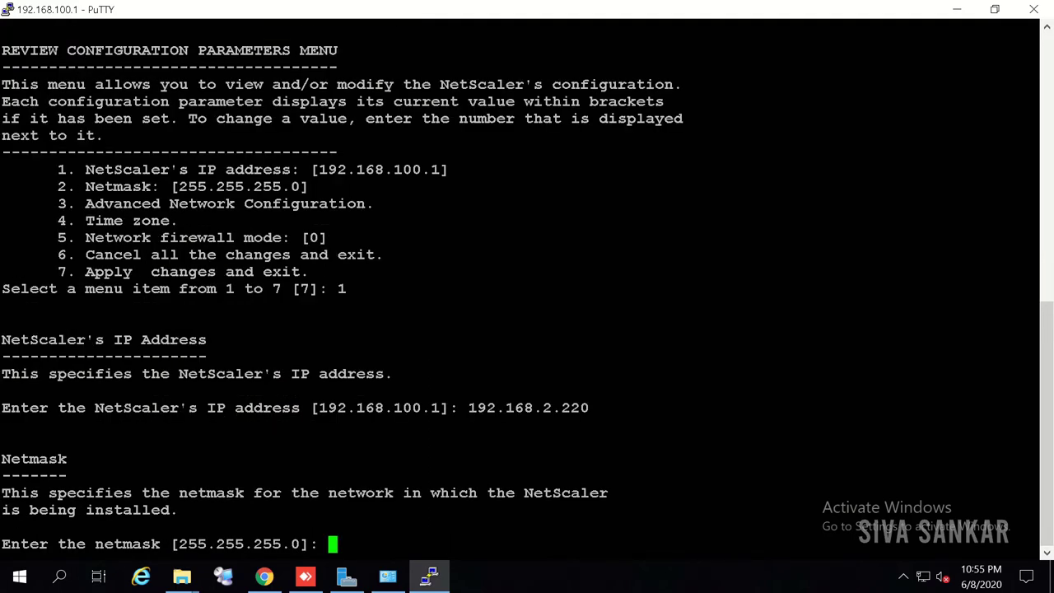
{"action": "type", "text": "255.255.255.0"}
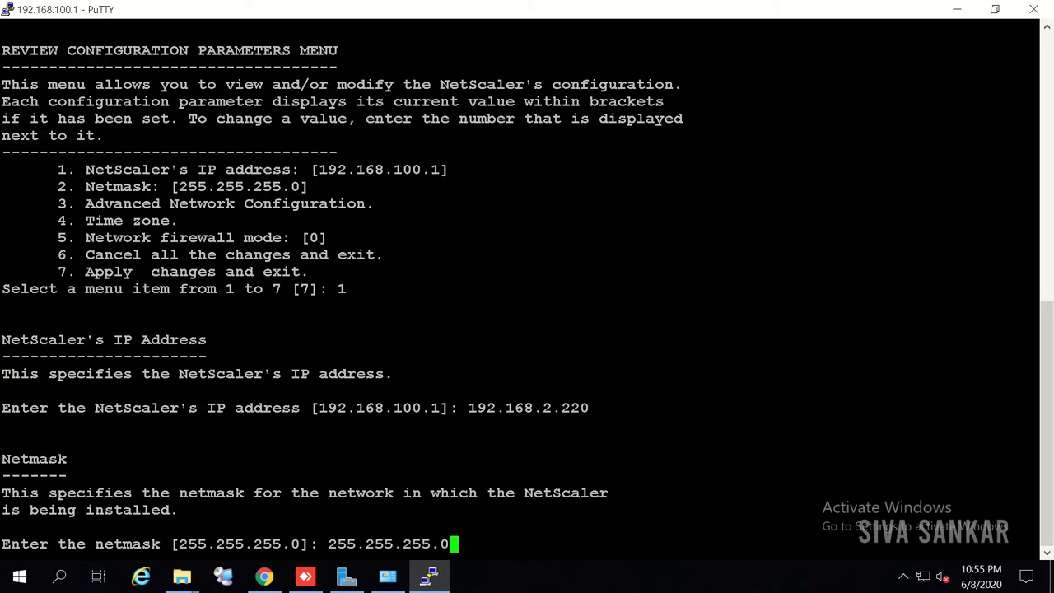
{"action": "key", "text": "Return"}
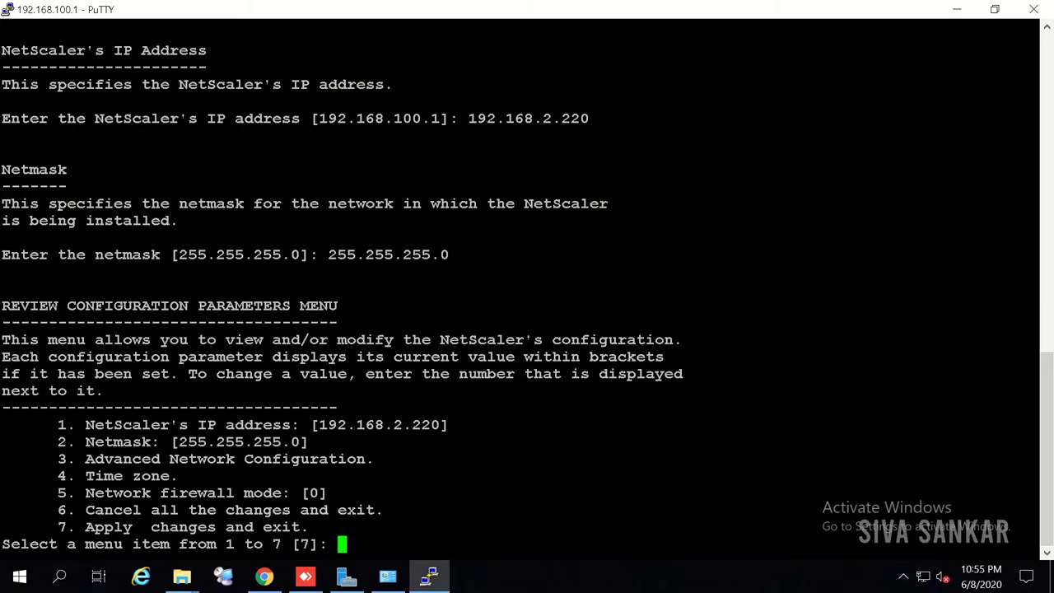
{"action": "type", "text": "7"}
{"action": "key", "text": "Return"}
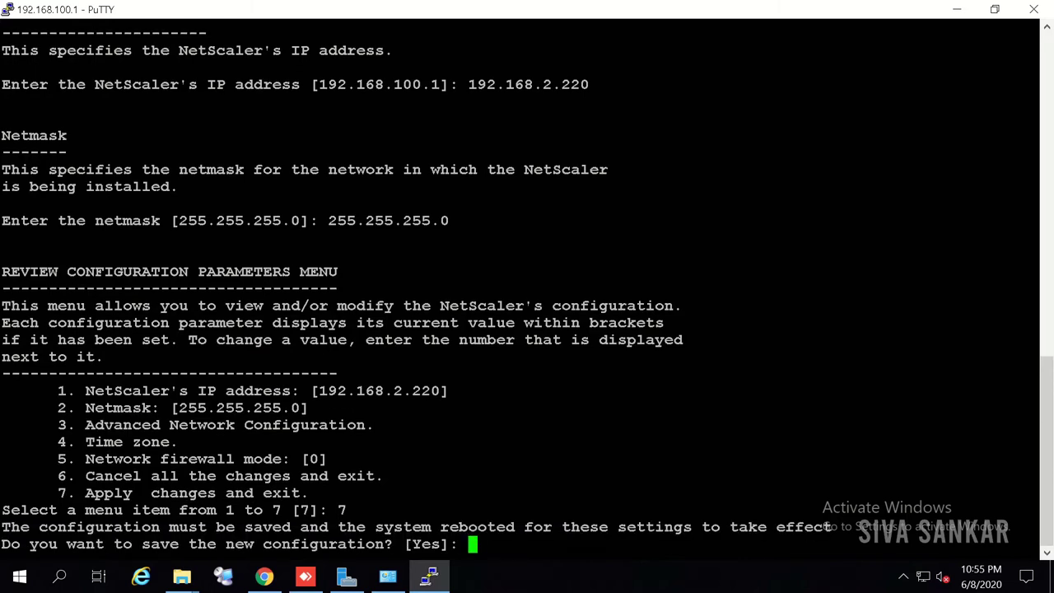
Answer yes to saving and rebooting, then dismiss PuTTY's lost-connection error.
{"action": "type", "text": "yes"}
{"action": "key", "text": "Return"}
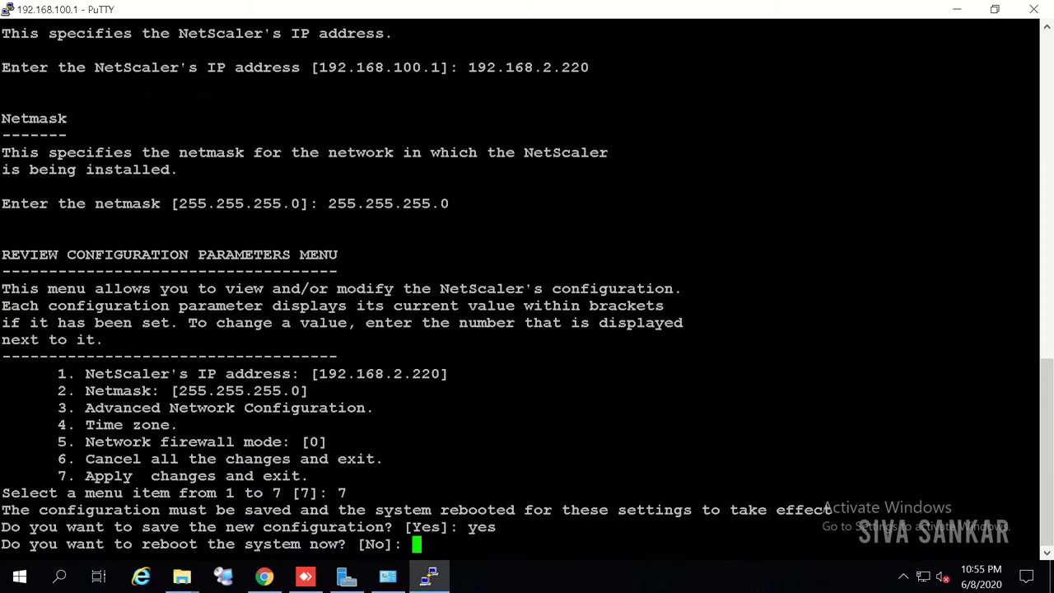
{"action": "type", "text": "yes"}
{"action": "key", "text": "Return"}
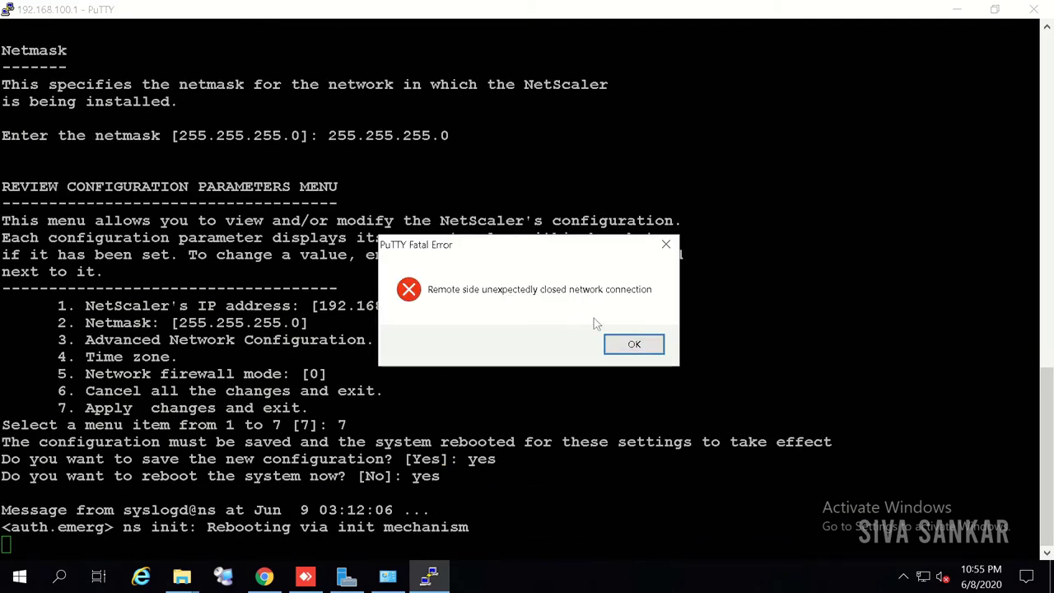
{"action": "left_click", "coordinate": [634, 346]}
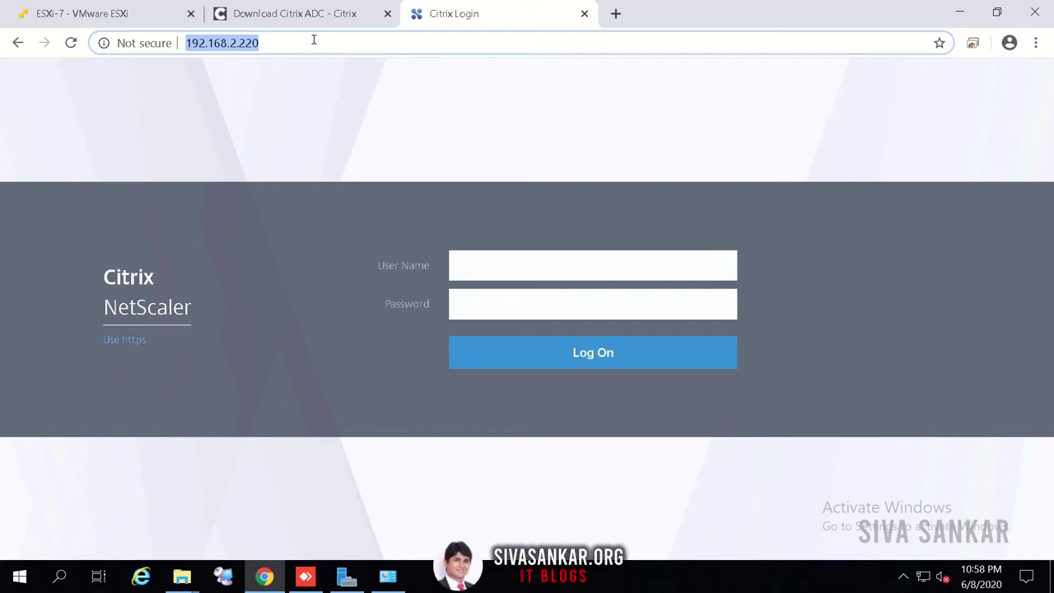
Browse to 192.168.2.220 and log on as nsroot with the password.
{"action": "left_click", "coordinate": [280, 43]}
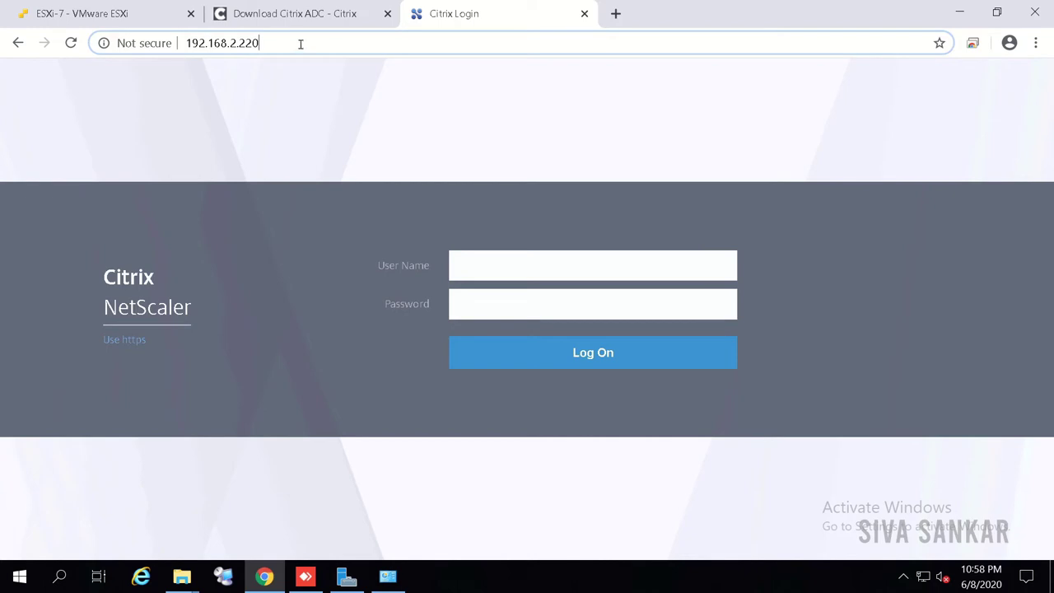
{"action": "left_click", "coordinate": [501, 261]}
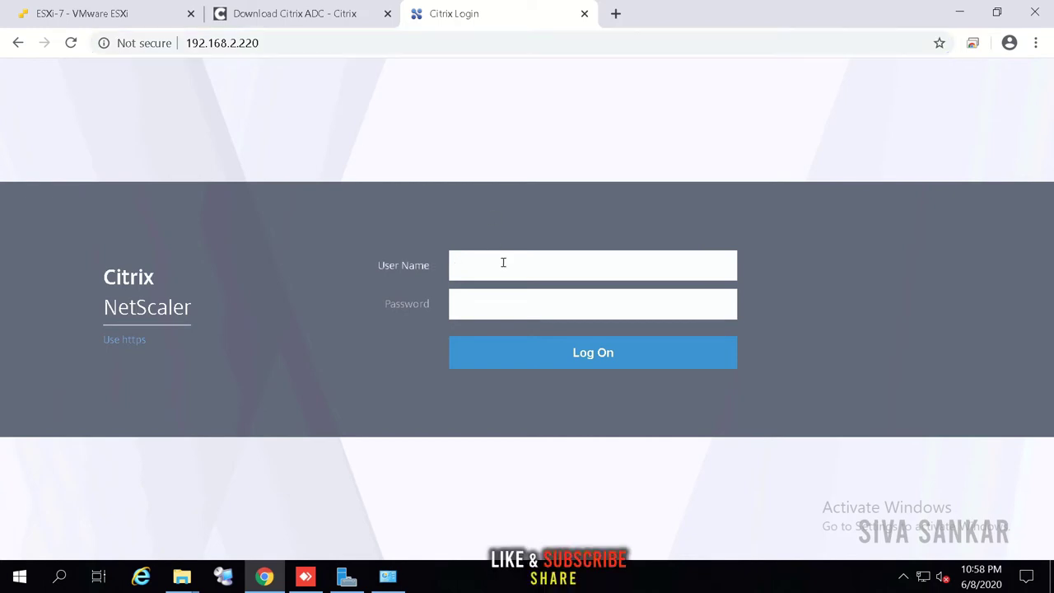
{"action": "type", "text": "nsroot"}
{"action": "key", "text": "Tab"}
{"action": "type", "text": "ns"}
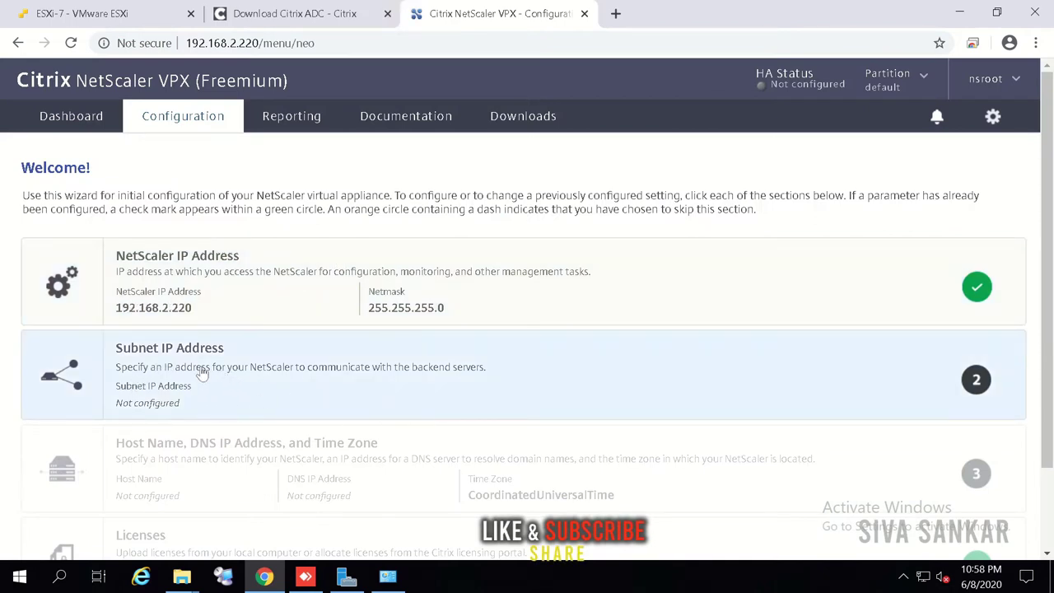
Set the Subnet IP address to 192.168.2.221.
{"action": "left_click", "coordinate": [461, 355]}
{"action": "left_click", "coordinate": [151, 499]}
{"action": "type", "text": "192.168.2.221"}
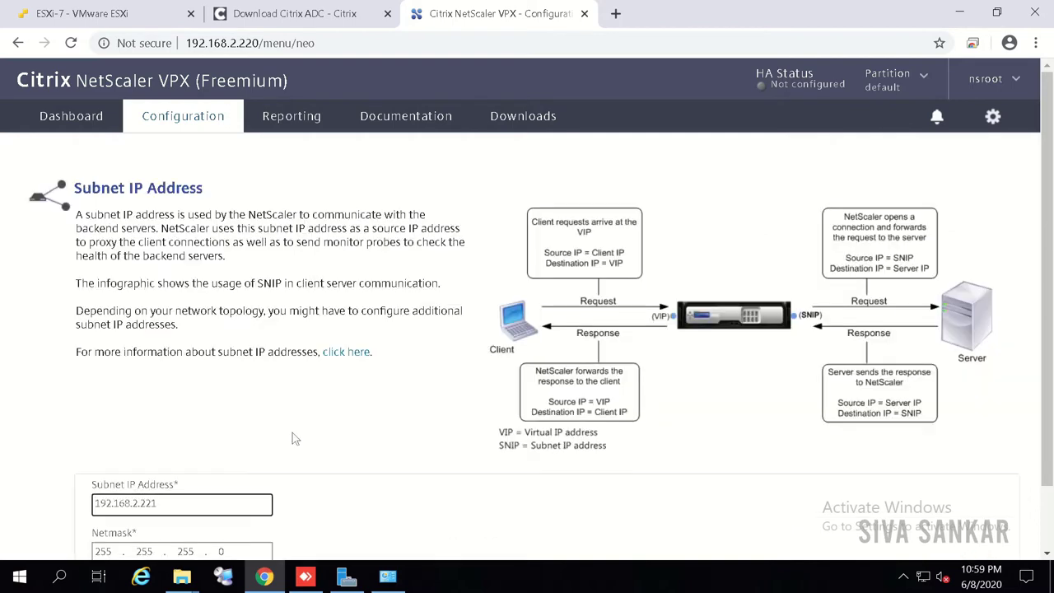
{"action": "scroll", "coordinate": [255, 415], "scroll_direction": "down", "scroll_amount": 1}
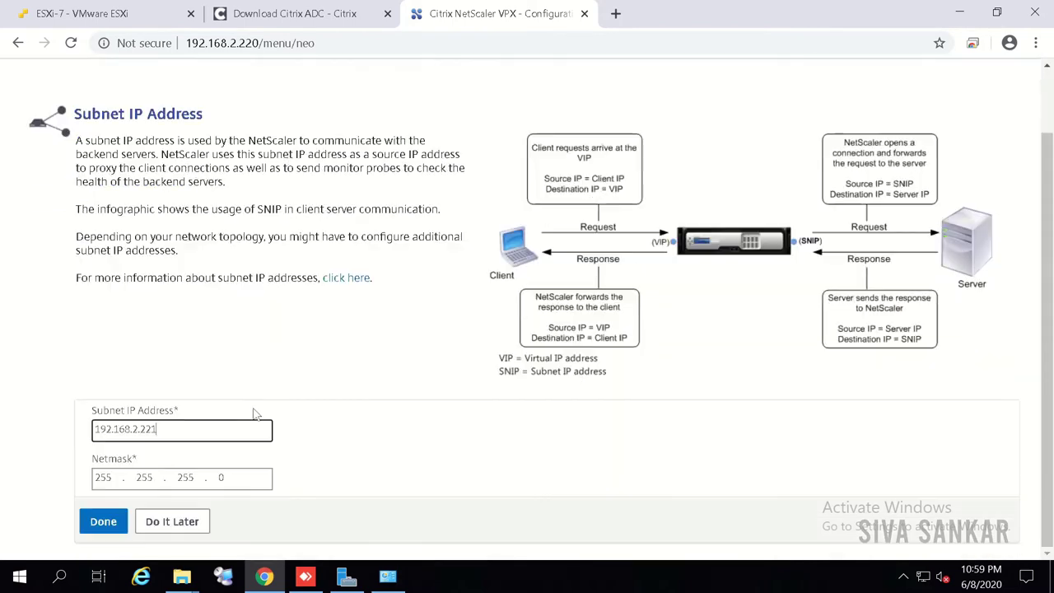
{"action": "left_click", "coordinate": [105, 522]}
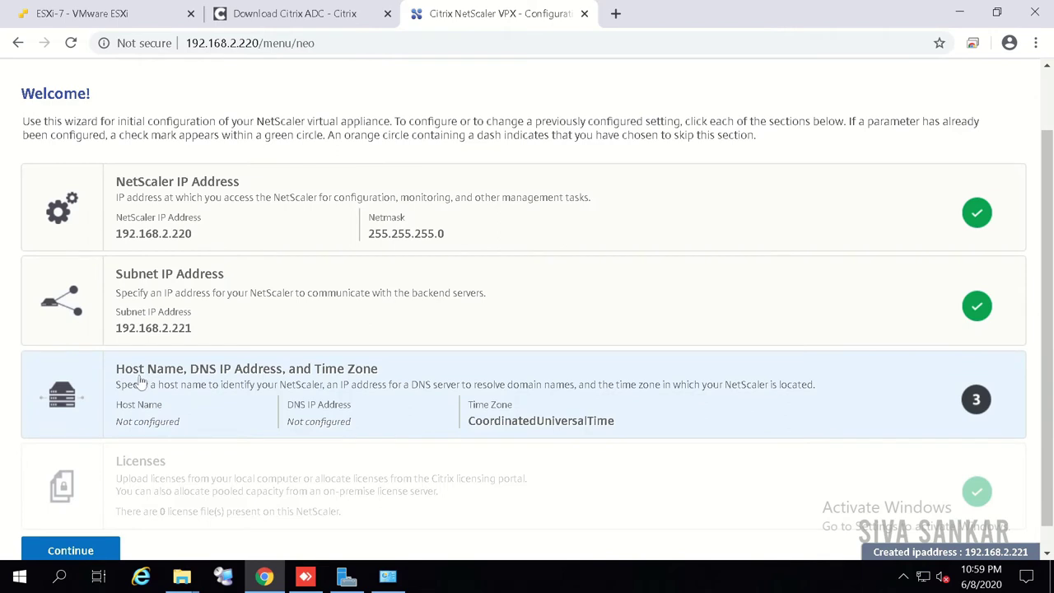
Set host name NS-PHY-01, DNS 192.168.2.201 and the GMT+04:00 Dubai time zone.
{"action": "left_click", "coordinate": [222, 403]}
{"action": "left_click", "coordinate": [165, 288]}
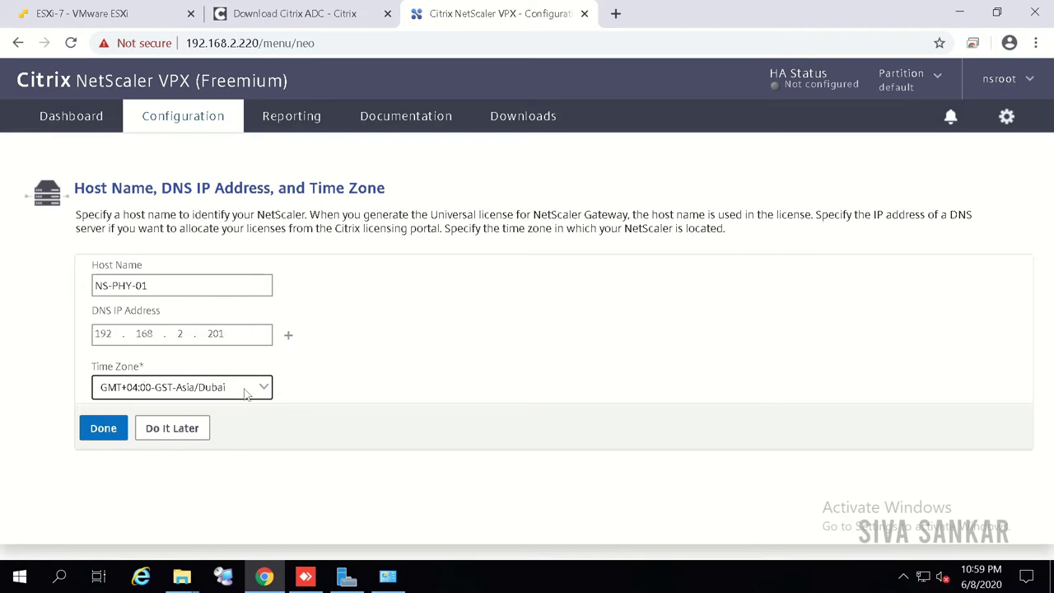
{"action": "left_click", "coordinate": [104, 429]}
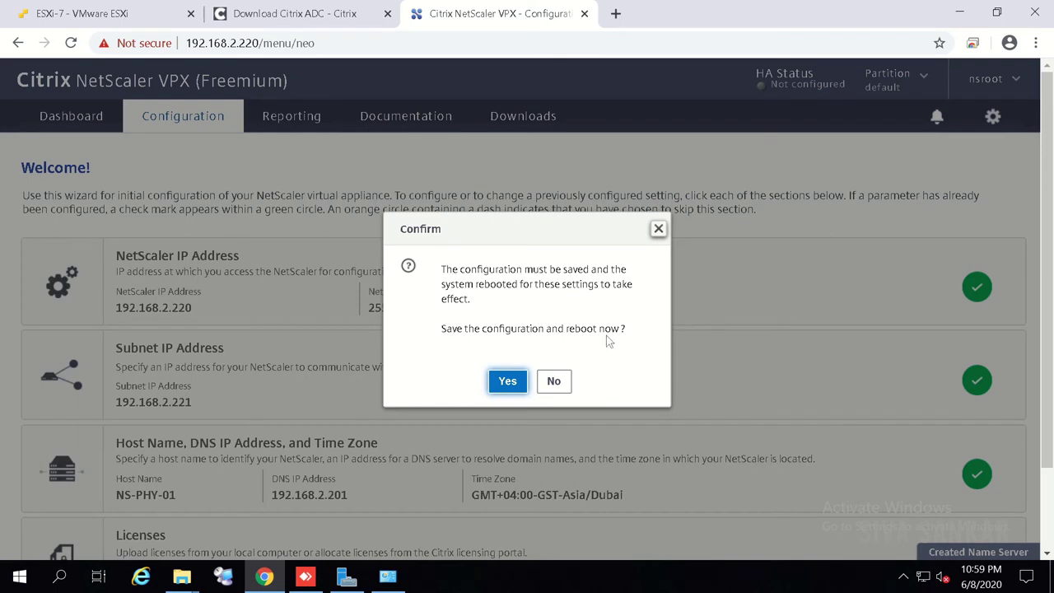
Confirm save and reboot, log back in, and open System > Network > Interfaces.
{"action": "left_click", "coordinate": [508, 381]}
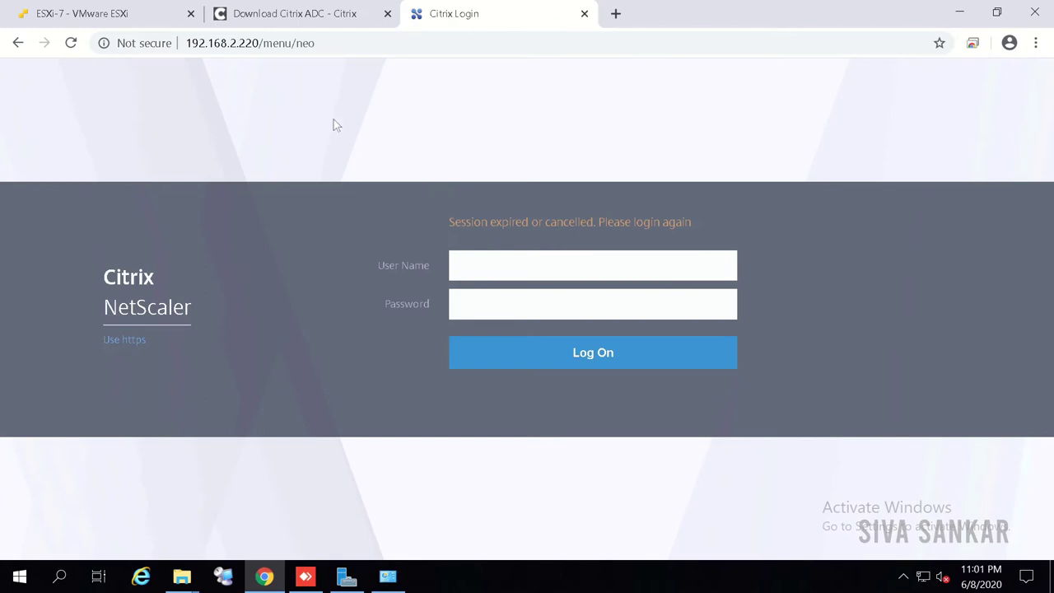
{"action": "left_click", "coordinate": [468, 266]}
{"action": "type", "text": "nsroot"}
{"action": "key", "text": "Tab"}
{"action": "key", "text": "Return"}
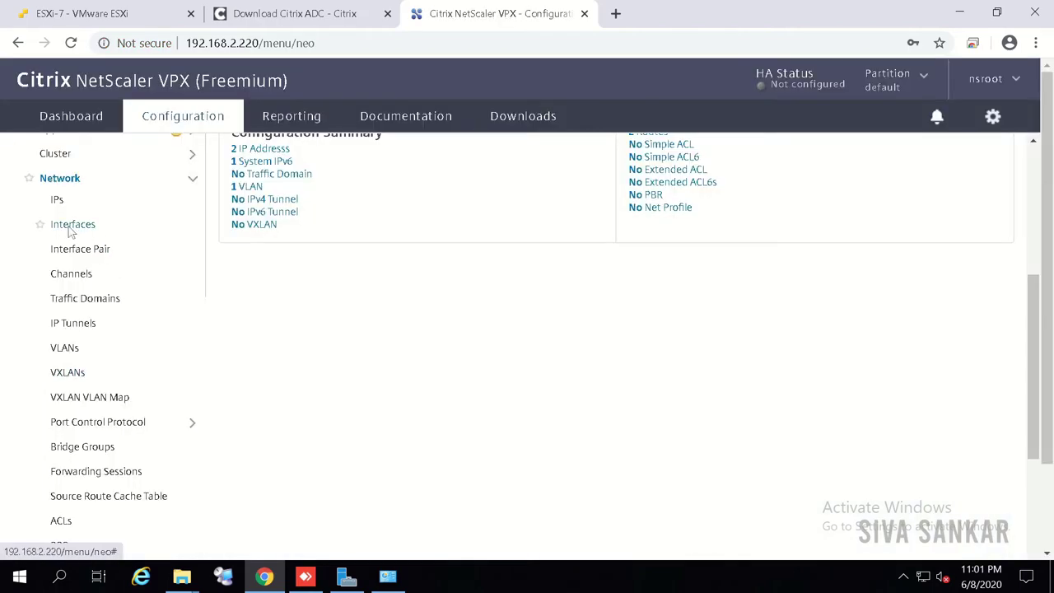
{"action": "left_click", "coordinate": [73, 225]}
{"action": "scroll", "coordinate": [380, 315], "scroll_direction": "up", "scroll_amount": 2}
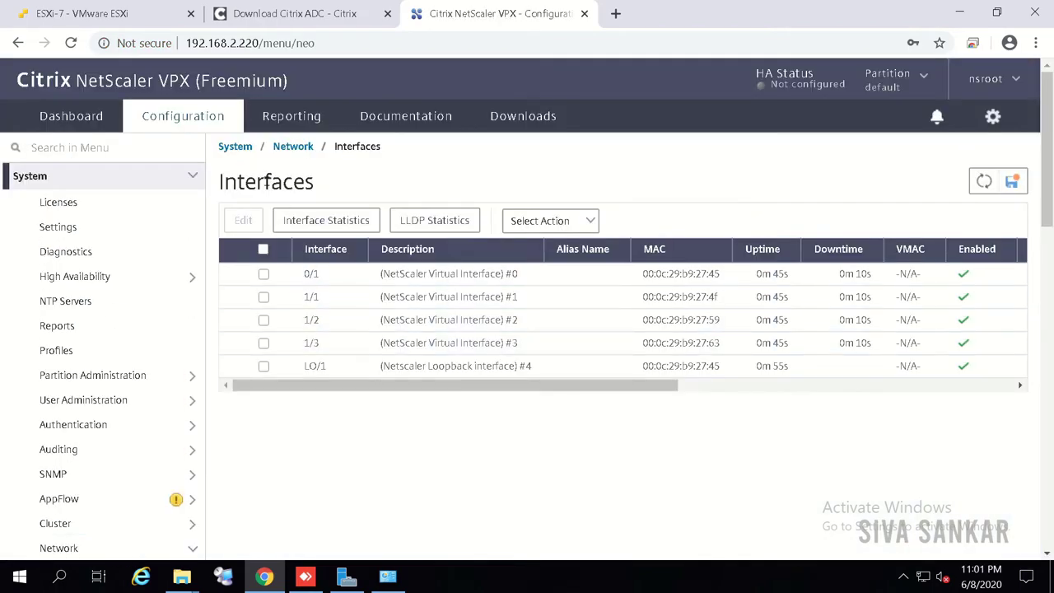
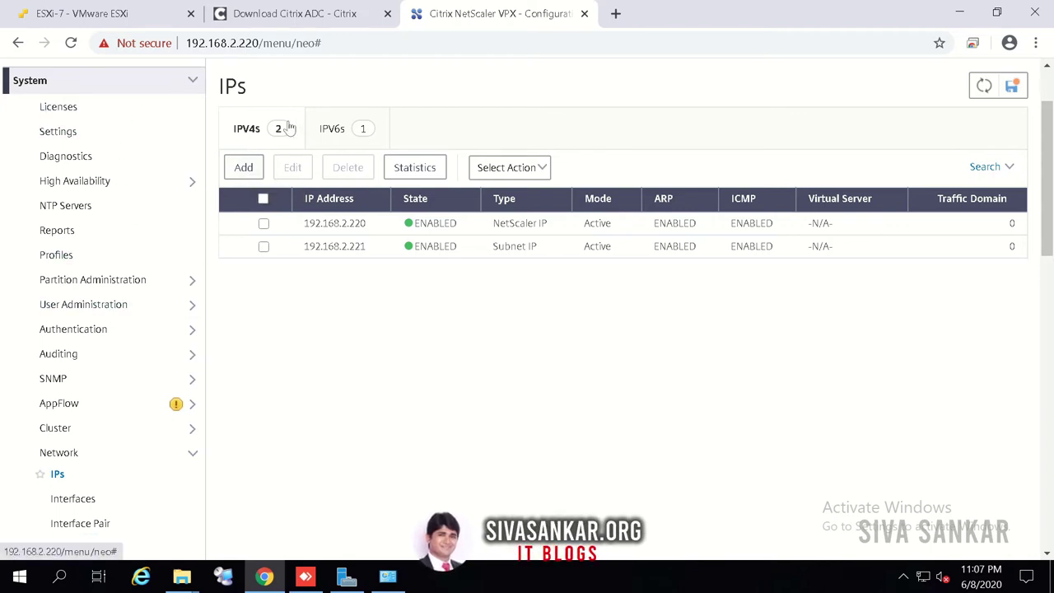
Create Subnet IP 192.168.10.11 with netmask 255.255.255.0, keeping the Subnet IP type.
{"action": "left_click", "coordinate": [243, 168]}
{"action": "left_click", "coordinate": [99, 130]}
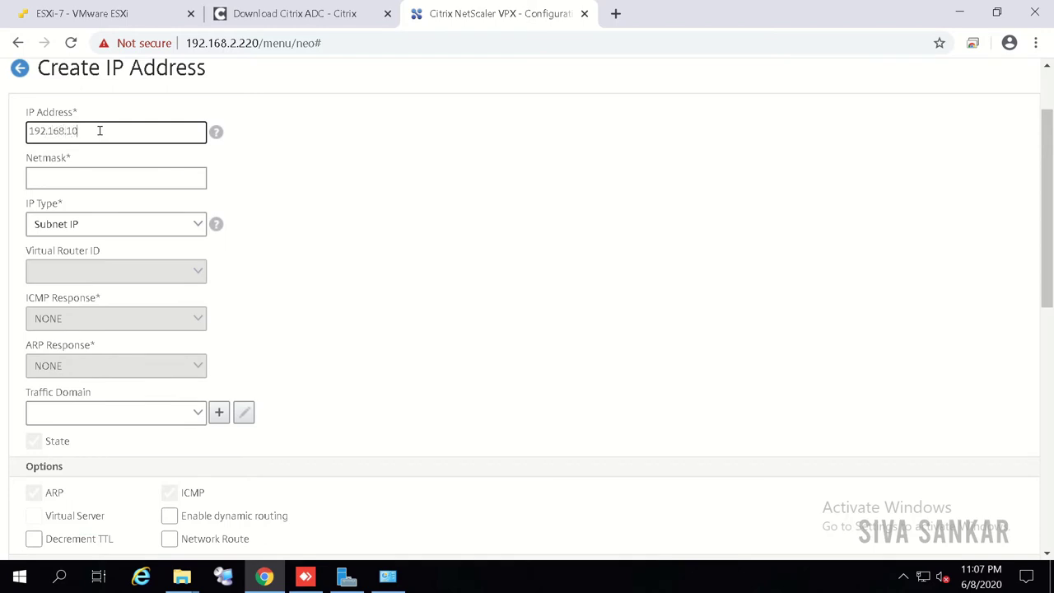
{"action": "type", "text": "192.168.10"}
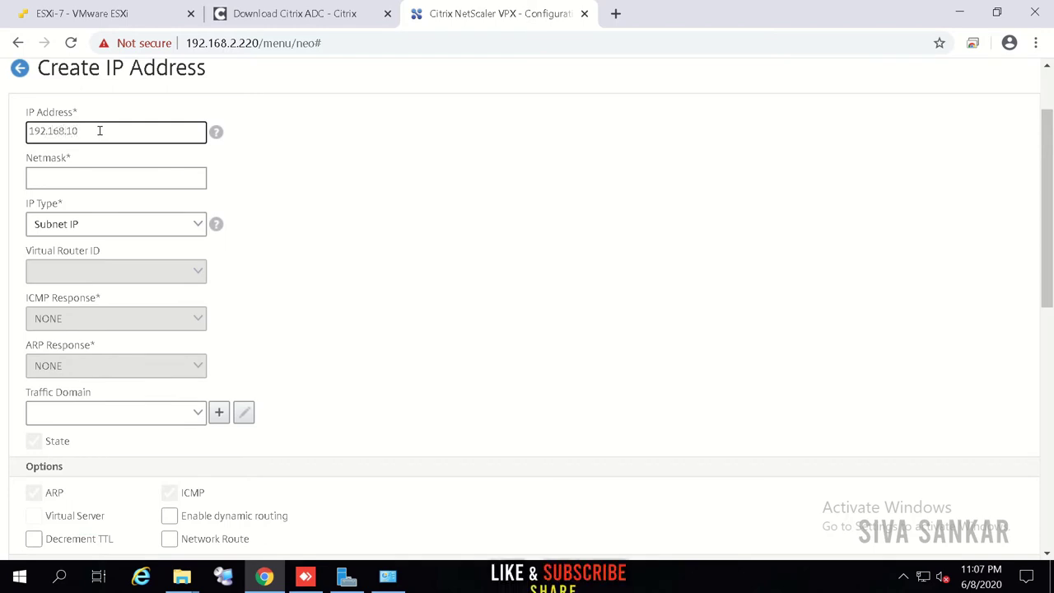
{"action": "type", "text": "."}
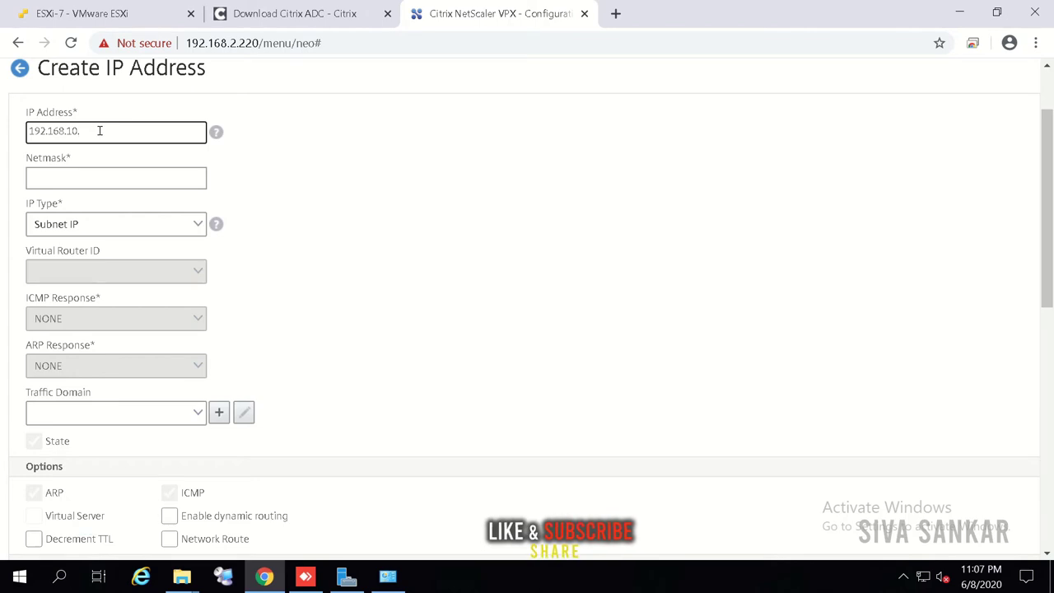
{"action": "type", "text": "11"}
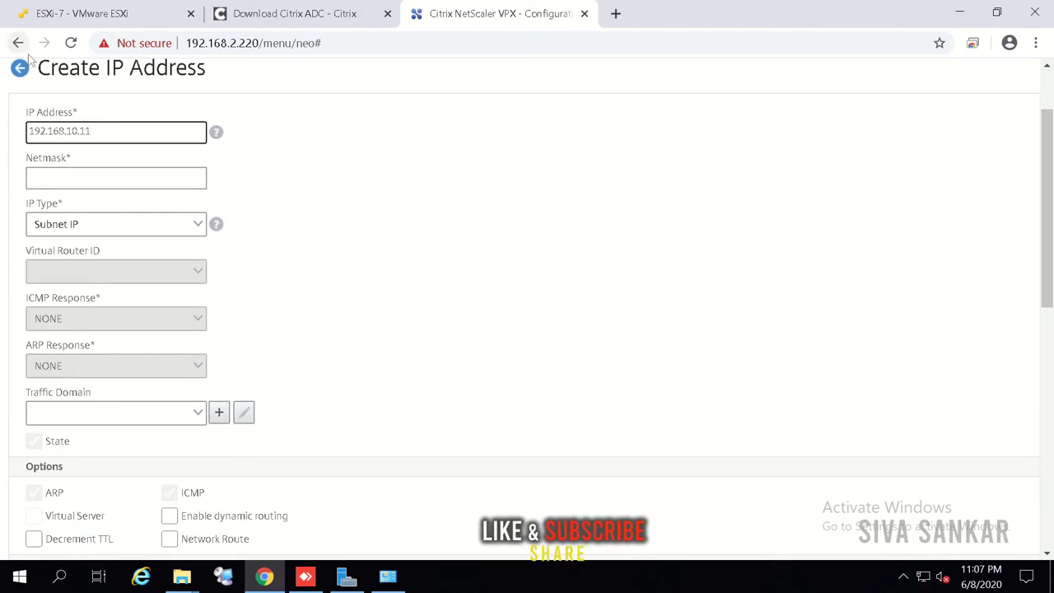
{"action": "left_click", "coordinate": [85, 180]}
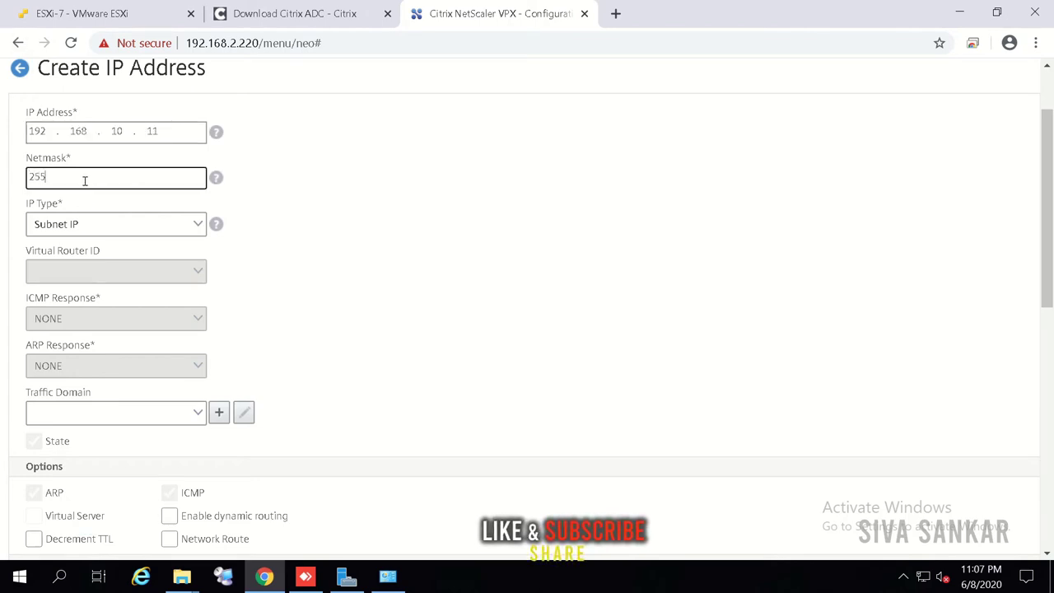
{"action": "type", "text": "255.255.255.0"}
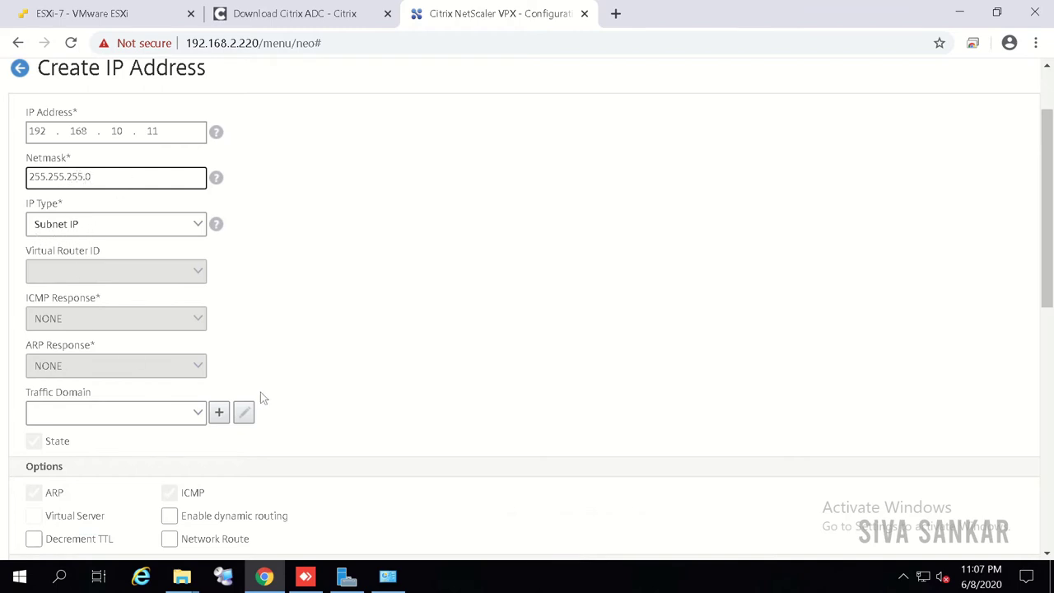
{"action": "scroll", "coordinate": [263, 398], "scroll_direction": "down", "scroll_amount": 4}
{"action": "scroll", "coordinate": [179, 369], "scroll_direction": "down", "scroll_amount": 3}
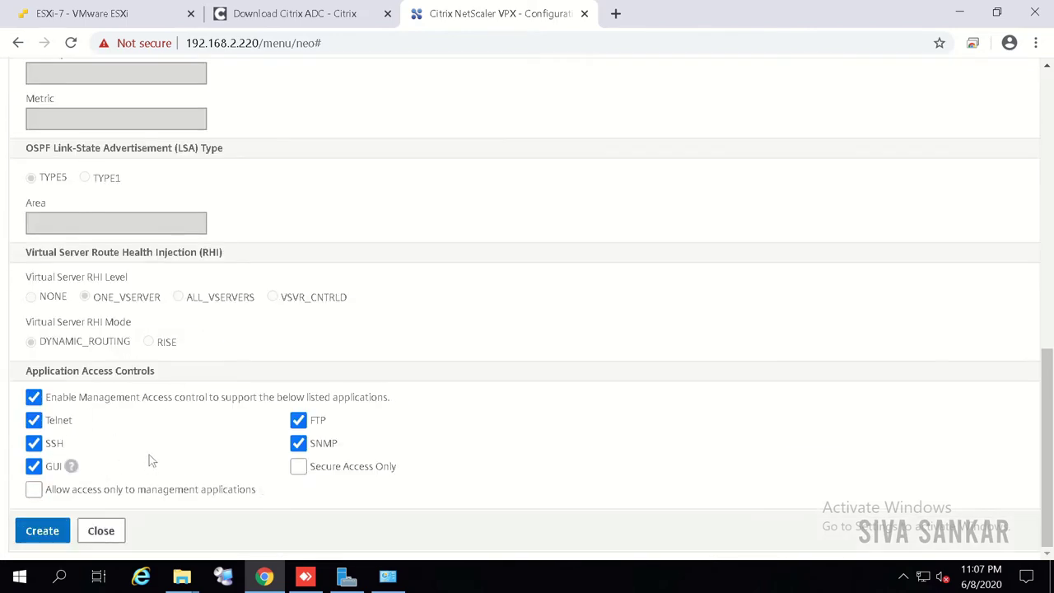
{"action": "scroll", "coordinate": [136, 507], "scroll_direction": "down", "scroll_amount": 1}
{"action": "left_click", "coordinate": [50, 532]}
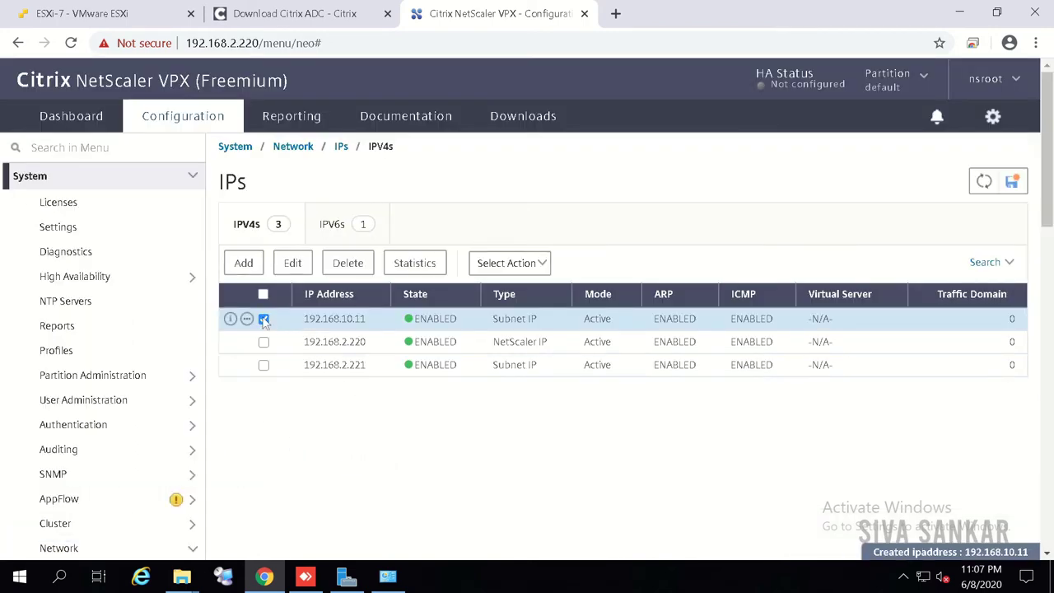
Review the IPv4 list, now showing enabled subnet IPs 10.10.10.11 and 172.16.10.11.
{"action": "mouse_move", "coordinate": [432, 328]}
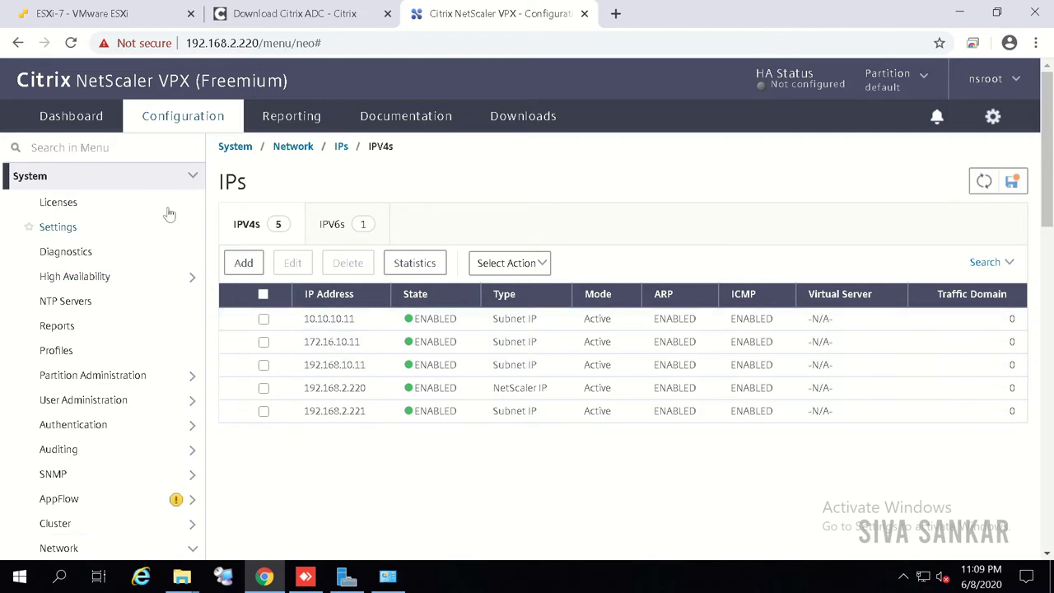
{"action": "scroll", "coordinate": [161, 290], "scroll_direction": "down", "scroll_amount": 3}
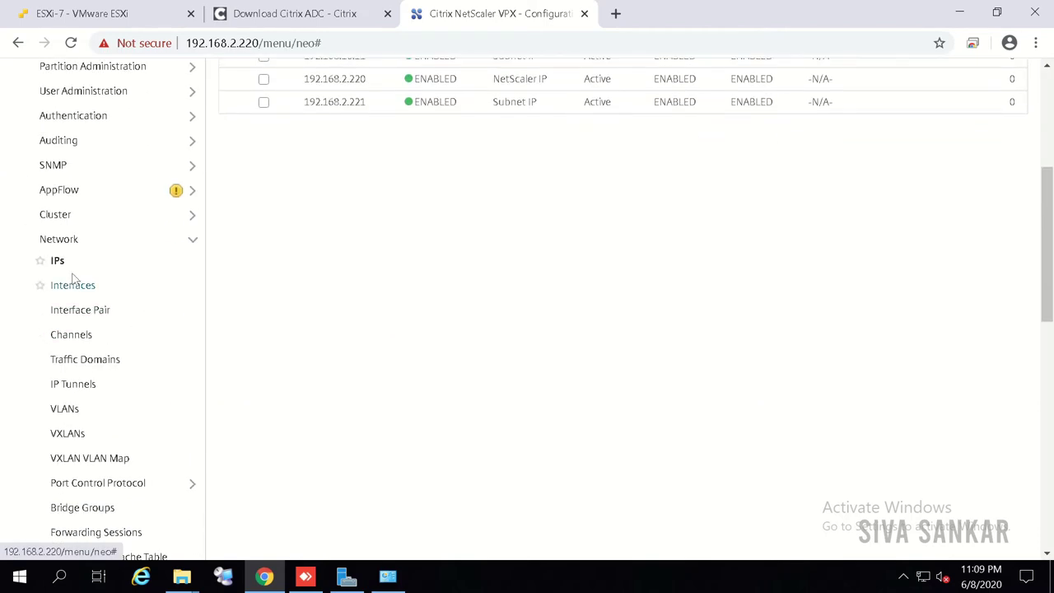
Start a new VLAN with ID 10 and alias 'DMZ vLan', binding interface 1/1.
{"action": "left_click", "coordinate": [66, 408]}
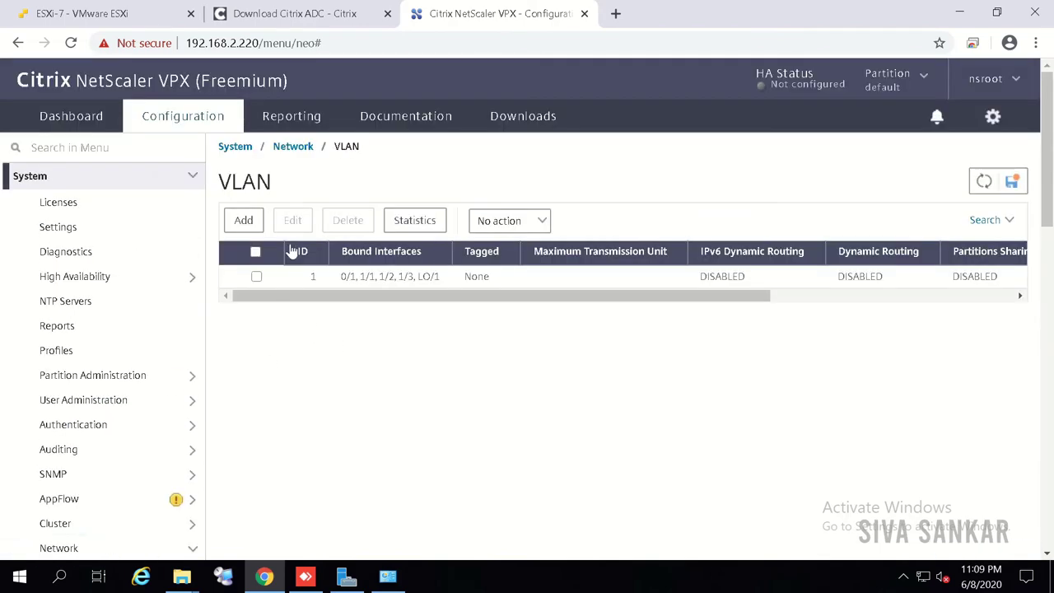
{"action": "left_click", "coordinate": [243, 223]}
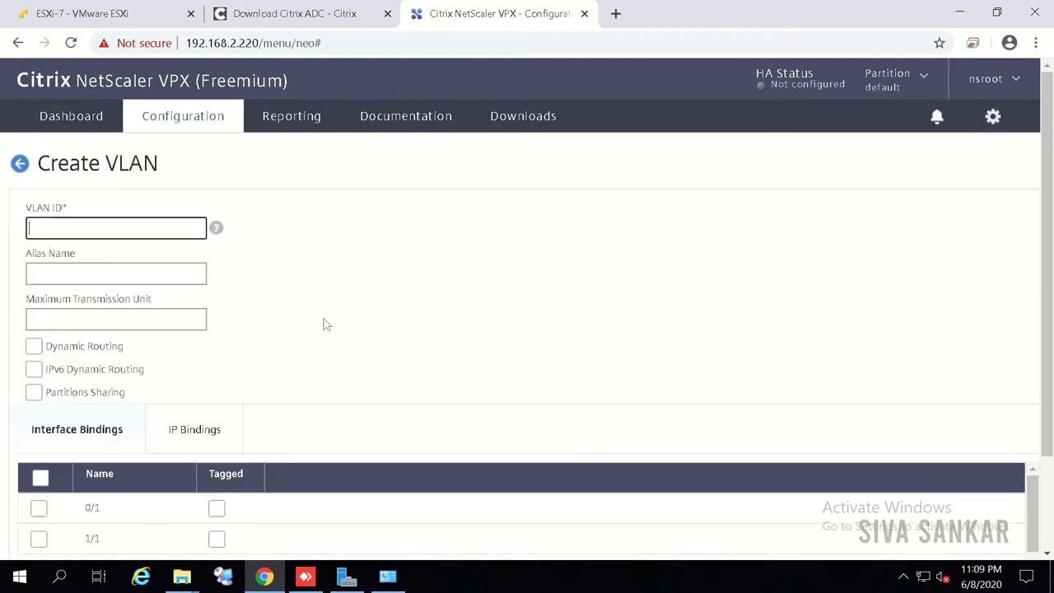
{"action": "left_click", "coordinate": [133, 189]}
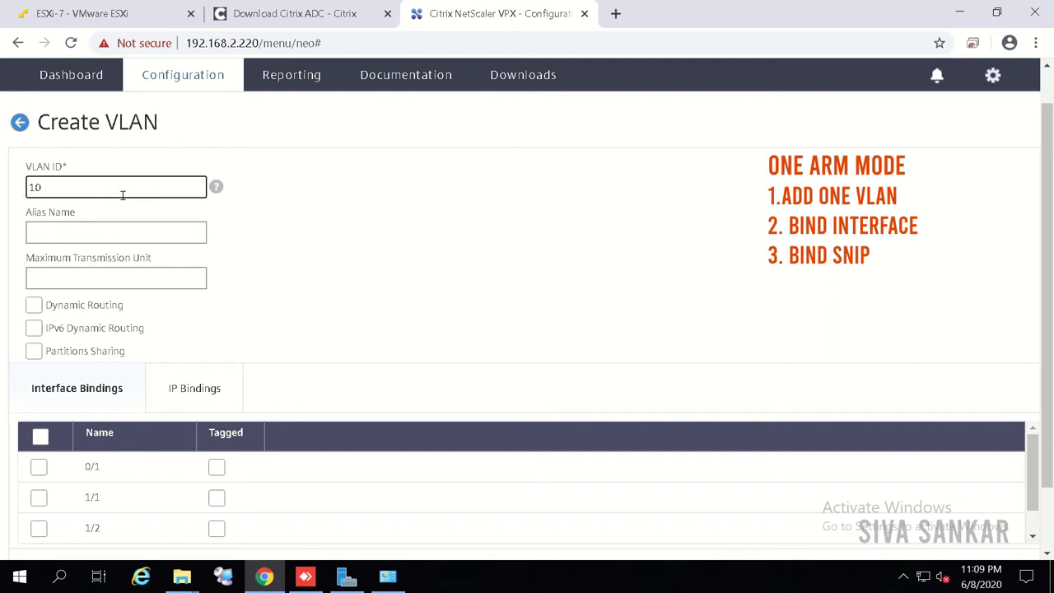
{"action": "scroll", "coordinate": [132, 394], "scroll_direction": "up", "scroll_amount": 1}
{"action": "left_click", "coordinate": [76, 254]}
{"action": "type", "text": "DMZ vLan"}
{"action": "scroll", "coordinate": [117, 404], "scroll_direction": "down", "scroll_amount": 2}
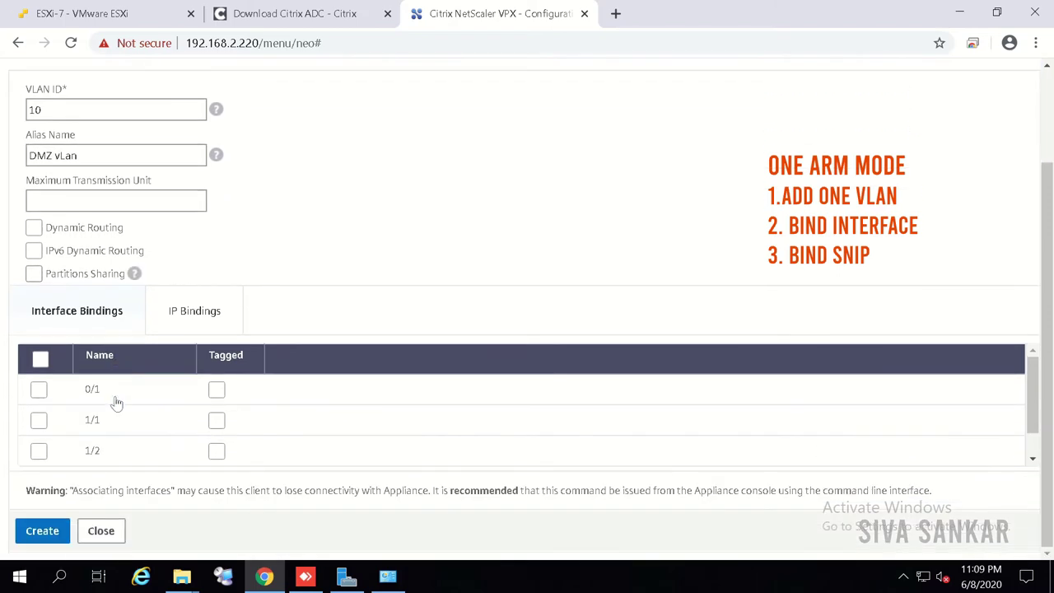
{"action": "left_click", "coordinate": [39, 421]}
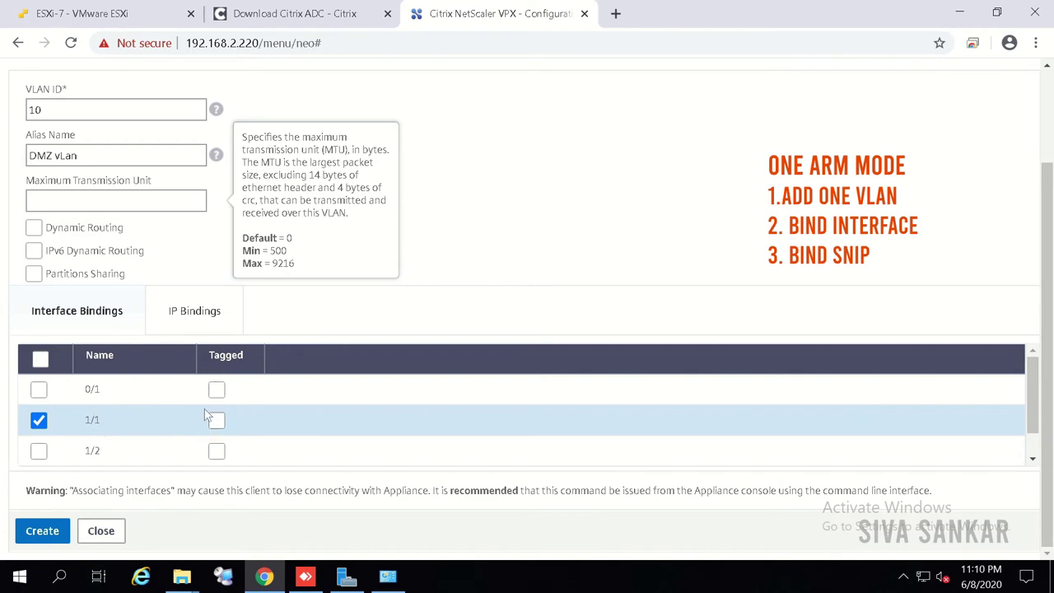
Mark subnet IP 192.168.10.11 for binding to VLAN 10 under IP Bindings.
{"action": "left_click", "coordinate": [198, 311]}
{"action": "scroll", "coordinate": [177, 426], "scroll_direction": "down", "scroll_amount": 2}
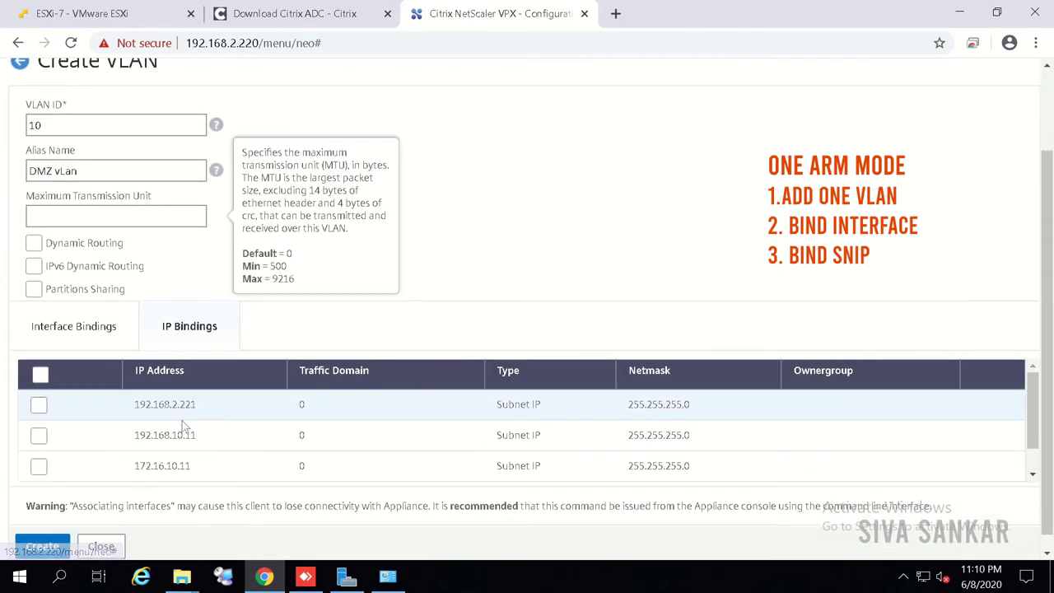
{"action": "scroll", "coordinate": [117, 468], "scroll_direction": "up", "scroll_amount": 1}
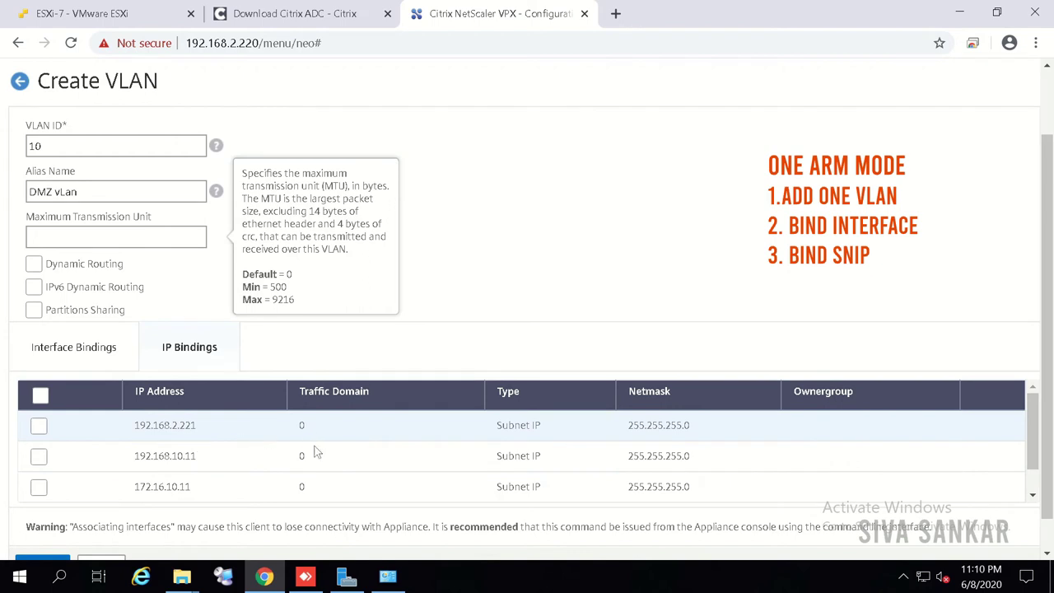
{"action": "scroll", "coordinate": [315, 451], "scroll_direction": "up", "scroll_amount": 1}
{"action": "double_click", "coordinate": [190, 473]}
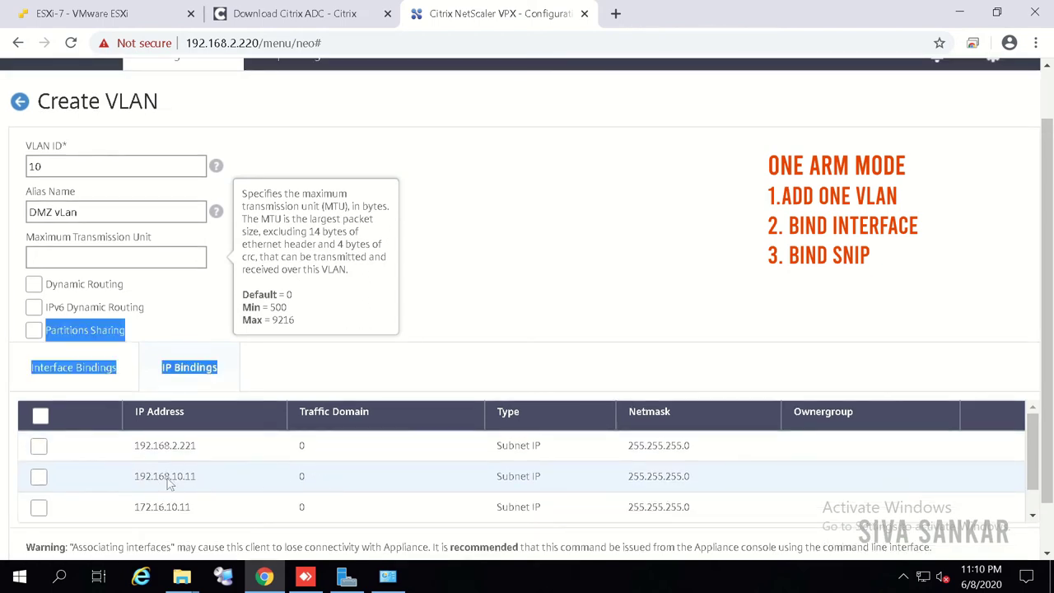
{"action": "left_click", "coordinate": [39, 478]}
{"action": "scroll", "coordinate": [107, 470], "scroll_direction": "down", "scroll_amount": 2}
{"action": "scroll", "coordinate": [136, 470], "scroll_direction": "down", "scroll_amount": 1}
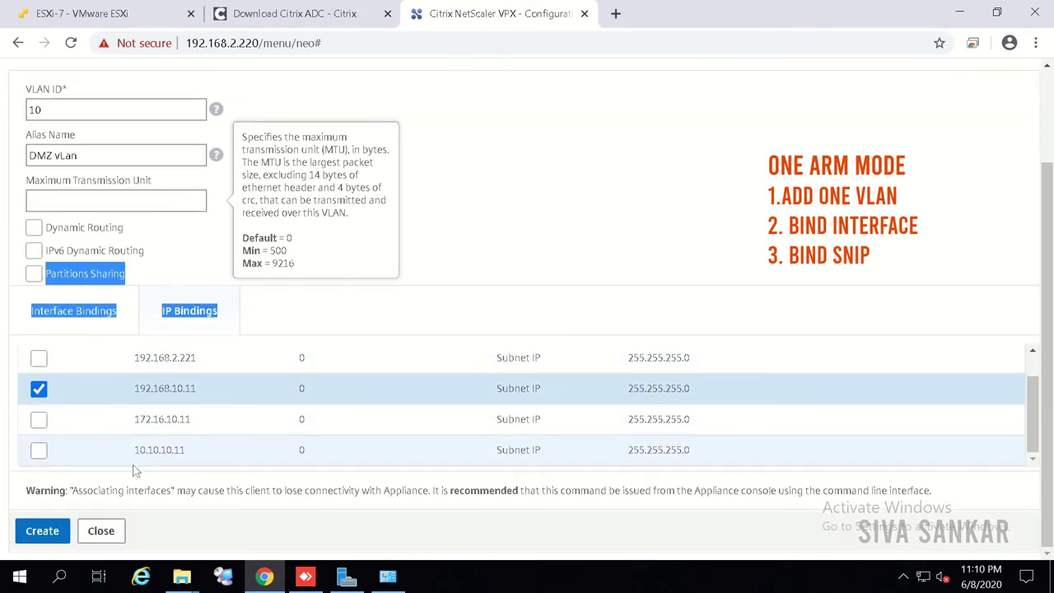
Save VLAN 10 with its interface 1/1 and 192.168.10.11 bindings.
{"action": "left_click", "coordinate": [43, 532]}
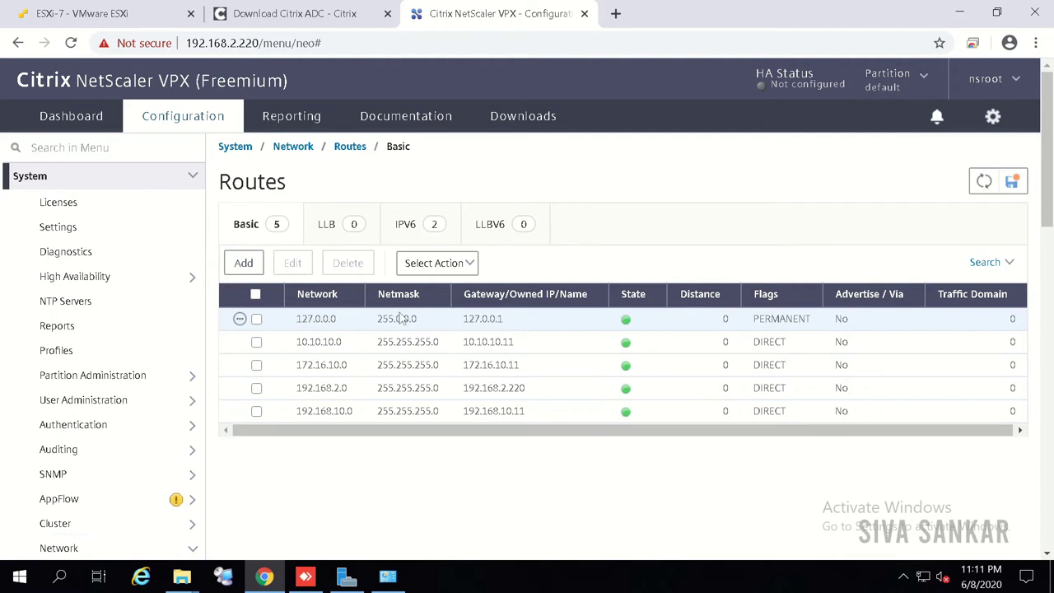
Create a route with network and netmask 0.0.0.0 and gateway 192.168.10.1.
{"action": "left_click", "coordinate": [243, 263]}
{"action": "left_click", "coordinate": [124, 228]}
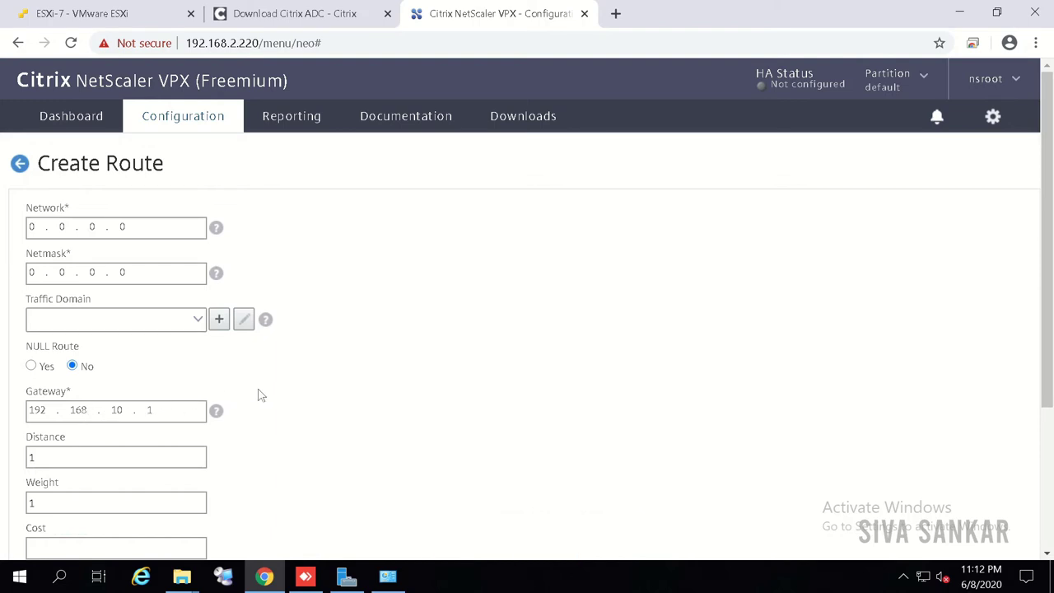
{"action": "scroll", "coordinate": [258, 395], "scroll_direction": "down", "scroll_amount": 3}
{"action": "left_click", "coordinate": [58, 531]}
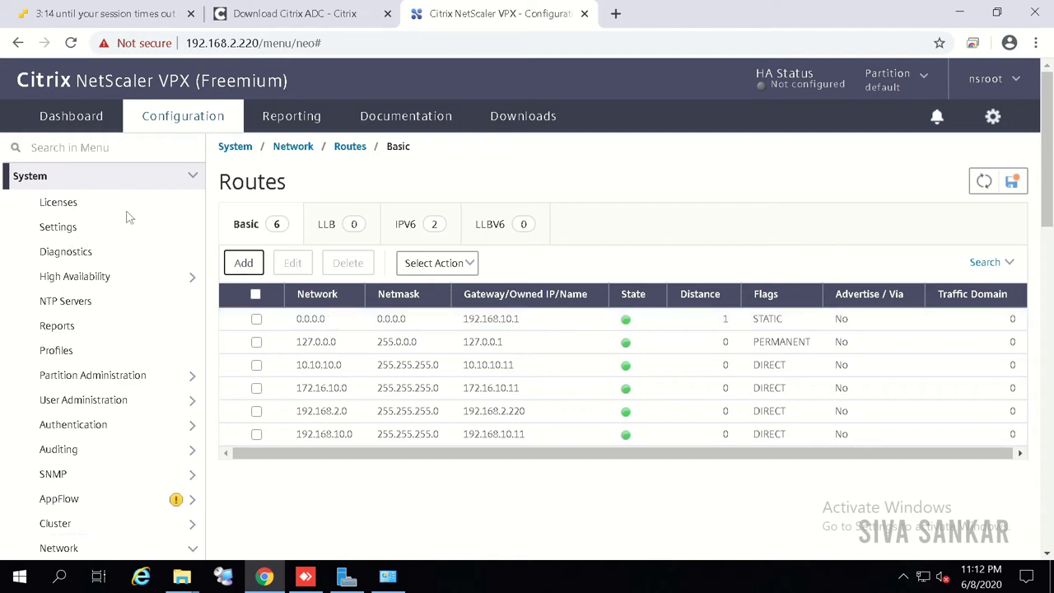
Start a new VLAN with ID 110 and alias 'DEV vLan', binding interface 1/2.
{"action": "scroll", "coordinate": [158, 268], "scroll_direction": "down", "scroll_amount": 5}
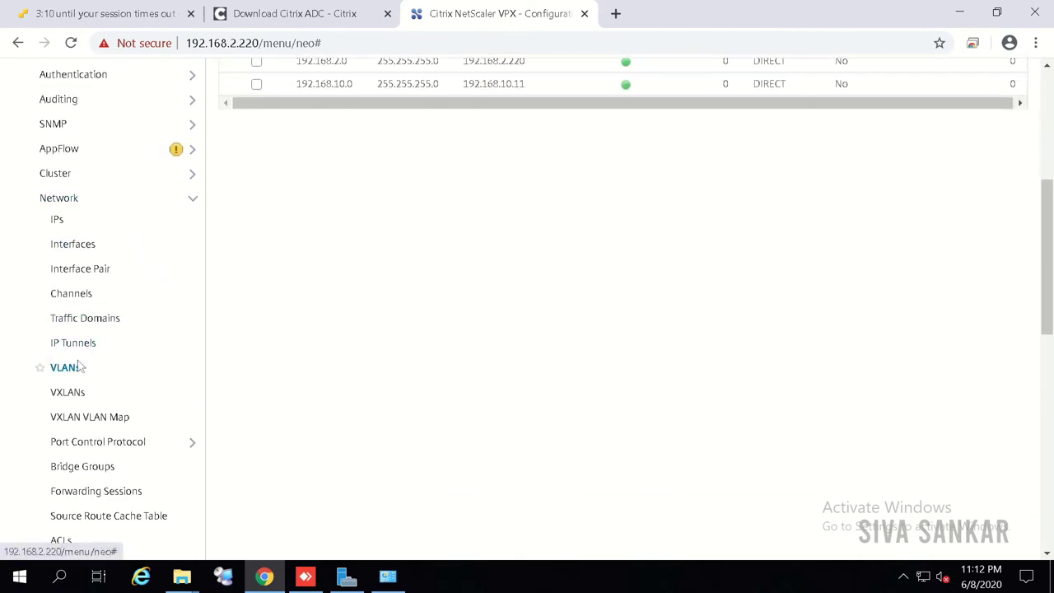
{"action": "left_click", "coordinate": [66, 366]}
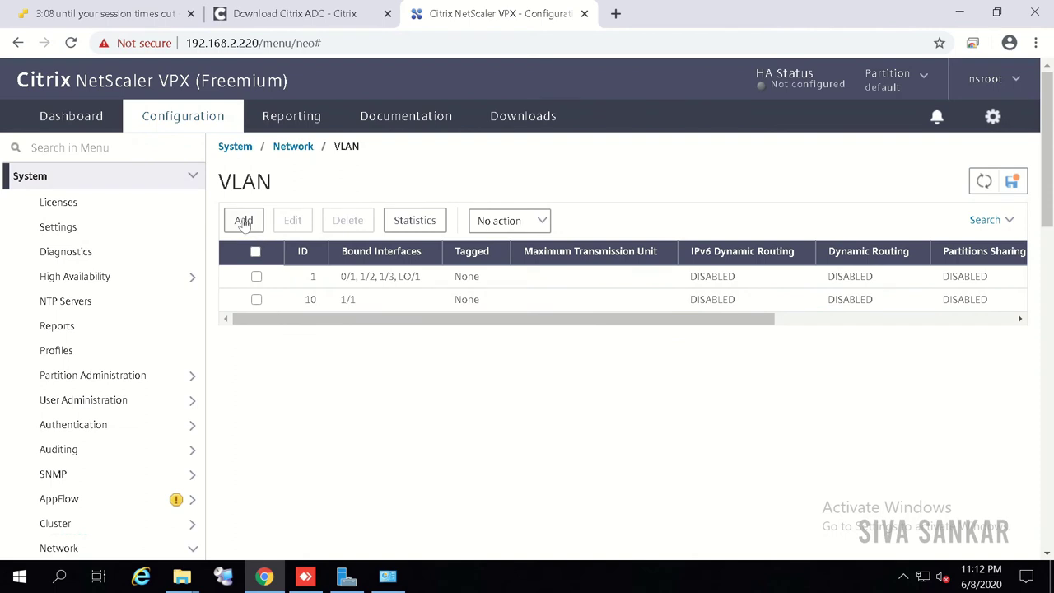
{"action": "left_click", "coordinate": [243, 221]}
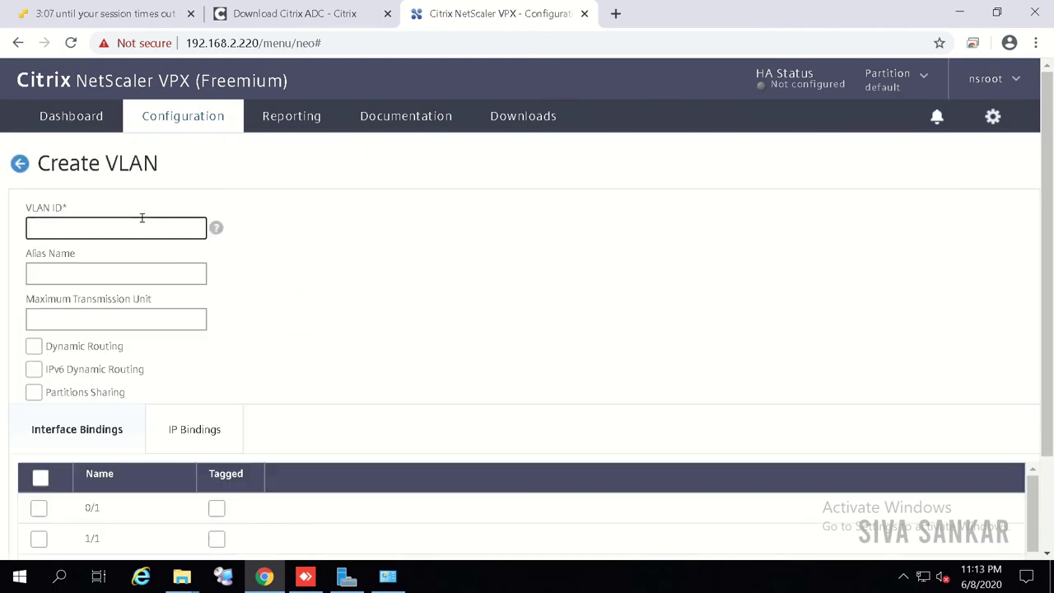
{"action": "type", "text": "110"}
{"action": "left_click", "coordinate": [73, 274]}
{"action": "type", "text": "DEV vLan"}
{"action": "scroll", "coordinate": [90, 354], "scroll_direction": "down", "scroll_amount": 3}
{"action": "left_click", "coordinate": [72, 459]}
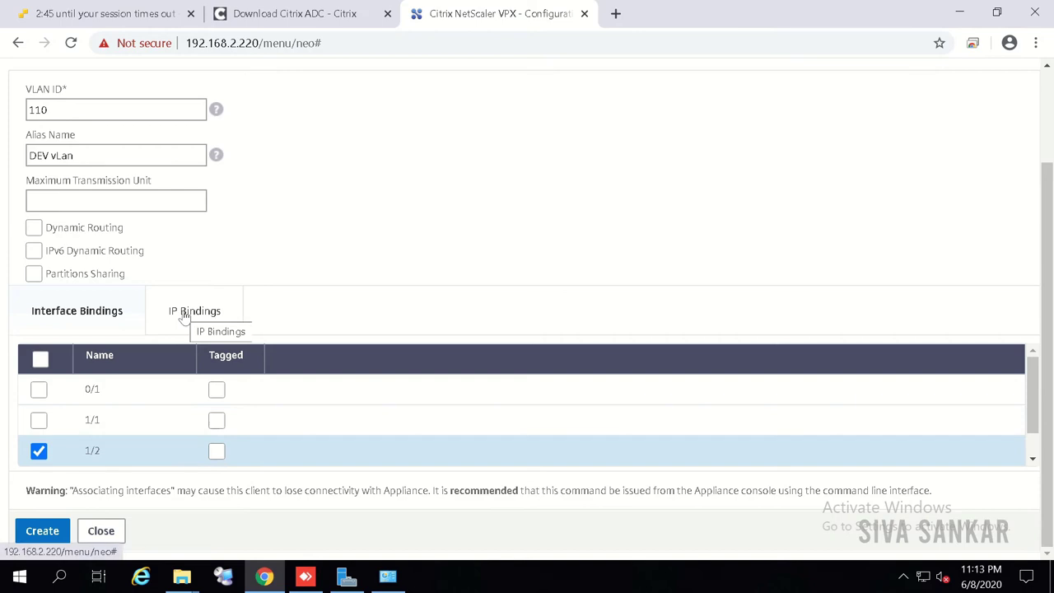
Bind subnet IP 172.16.10.11 to VLAN 110 and save the VLAN.
{"action": "left_click", "coordinate": [183, 318]}
{"action": "scroll", "coordinate": [202, 418], "scroll_direction": "down", "scroll_amount": 2}
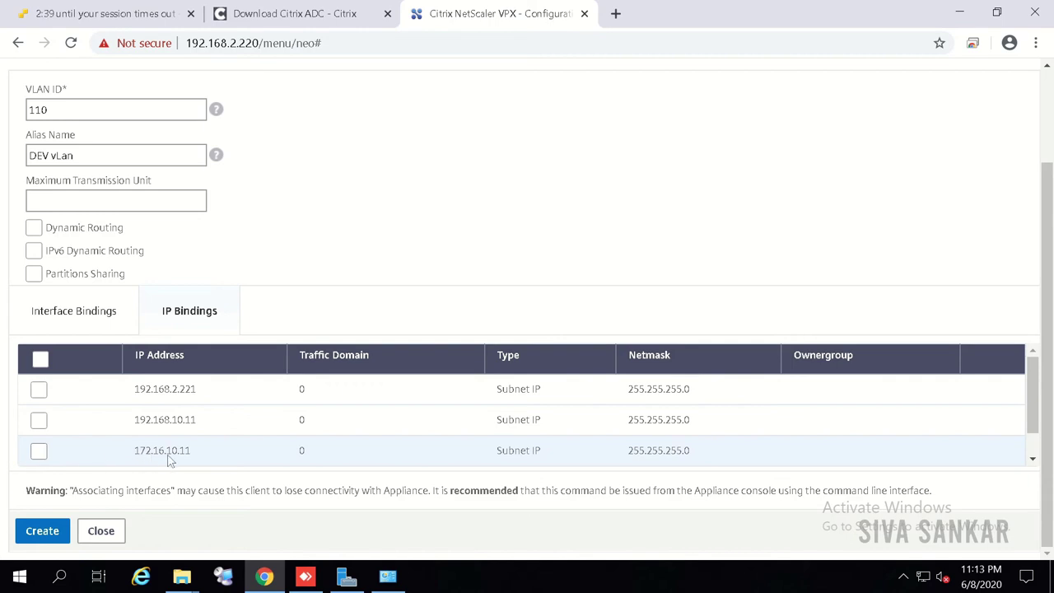
{"action": "left_click", "coordinate": [39, 451]}
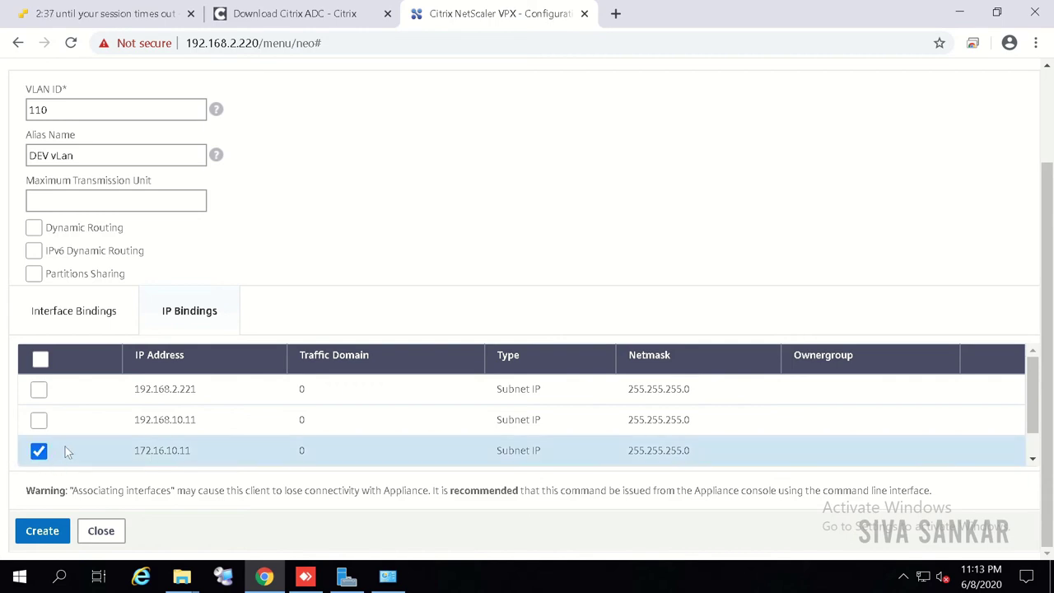
{"action": "left_click", "coordinate": [47, 531]}
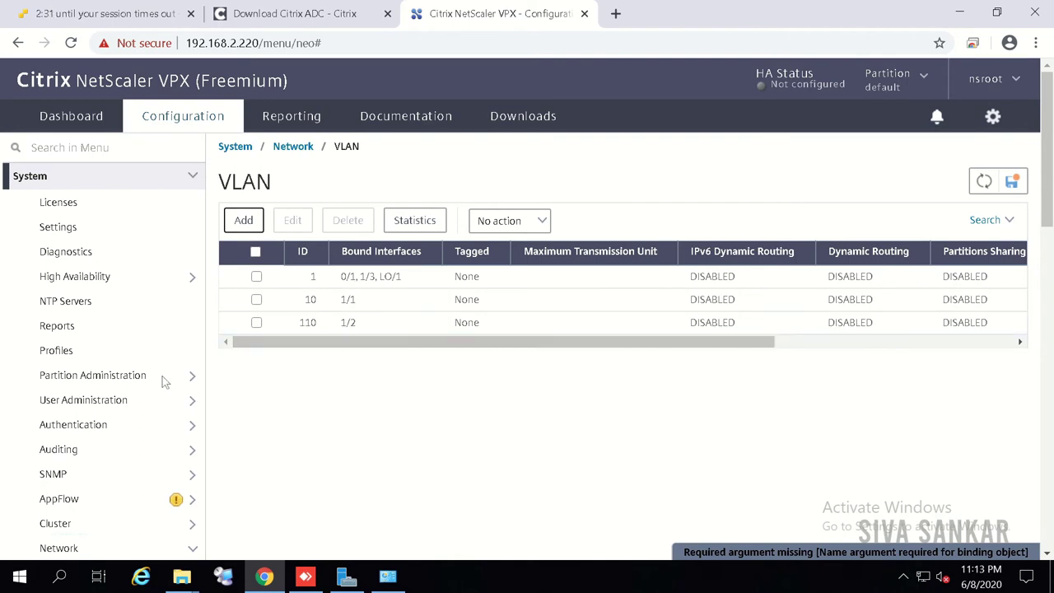
{"action": "scroll", "coordinate": [148, 388], "scroll_direction": "down", "scroll_amount": 4}
{"action": "scroll", "coordinate": [115, 422], "scroll_direction": "down", "scroll_amount": 2}
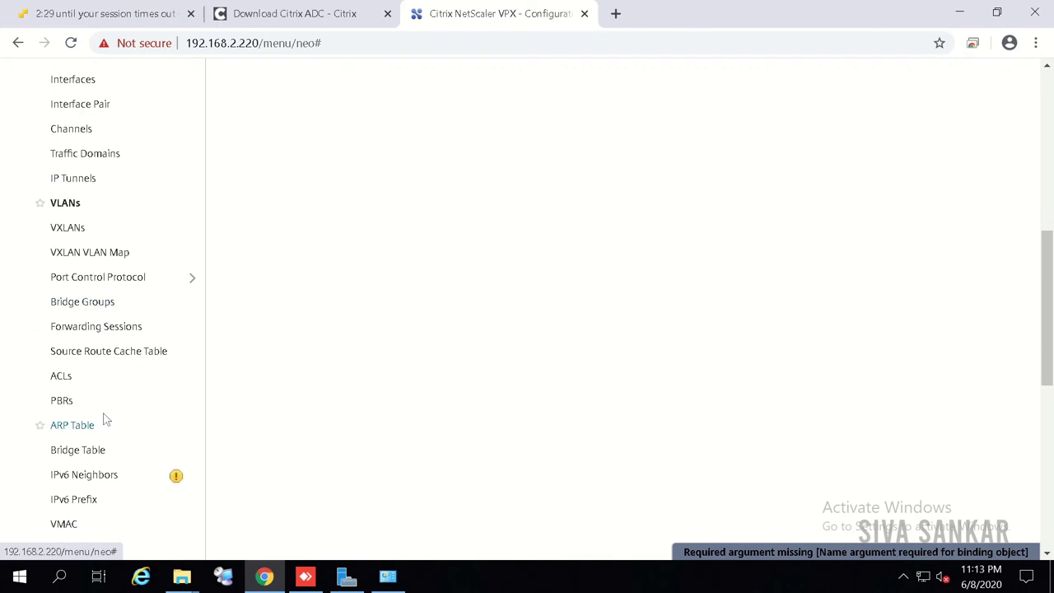
Create a route with network 172.16.0.0, netmask 255.255.0.0 and gateway 172.16.10.1.
{"action": "scroll", "coordinate": [91, 449], "scroll_direction": "down", "scroll_amount": 2}
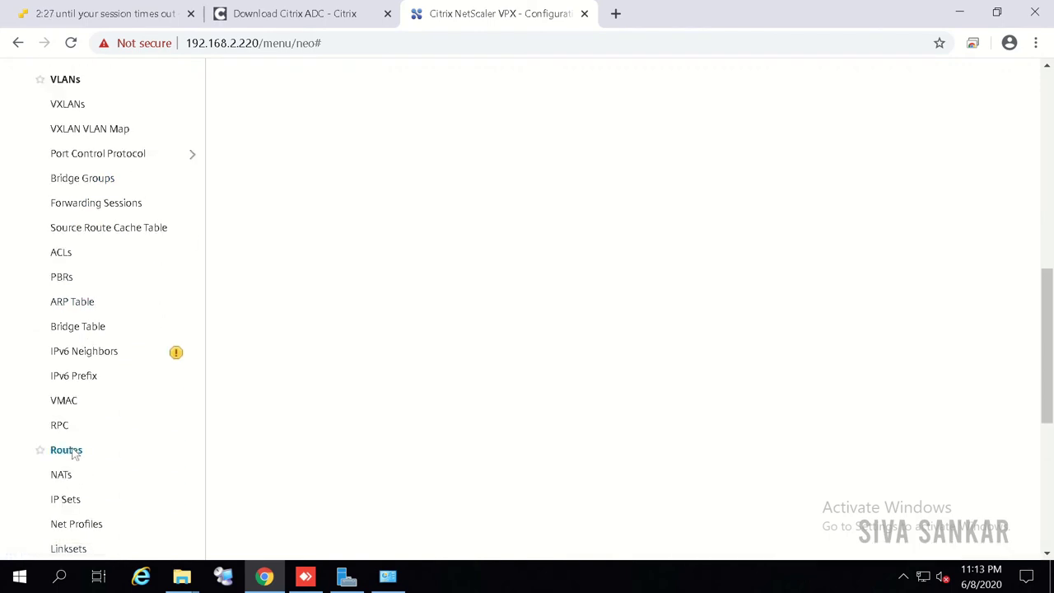
{"action": "left_click", "coordinate": [72, 450]}
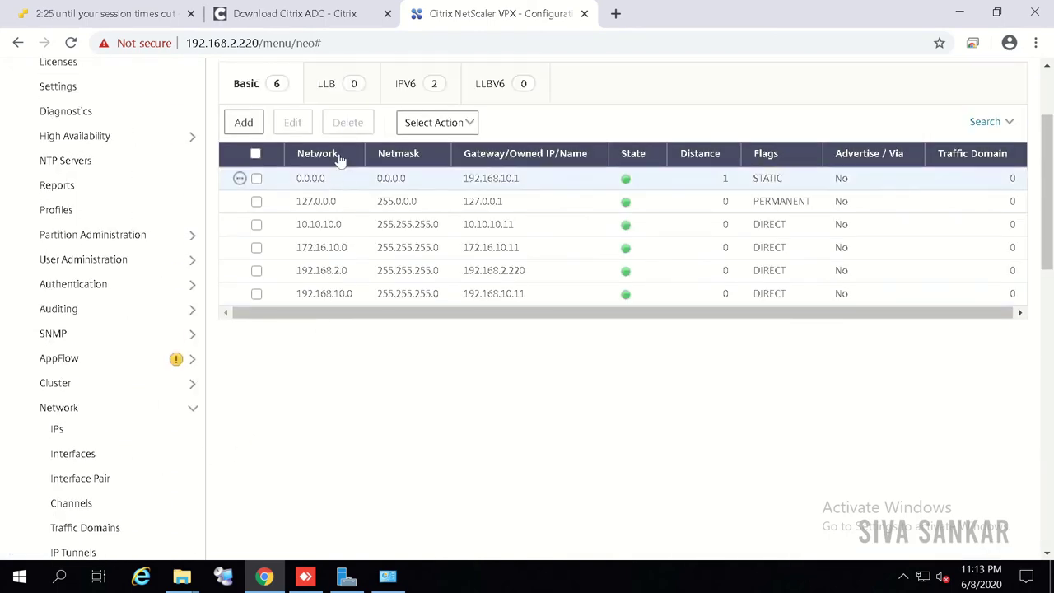
{"action": "left_click", "coordinate": [243, 122]}
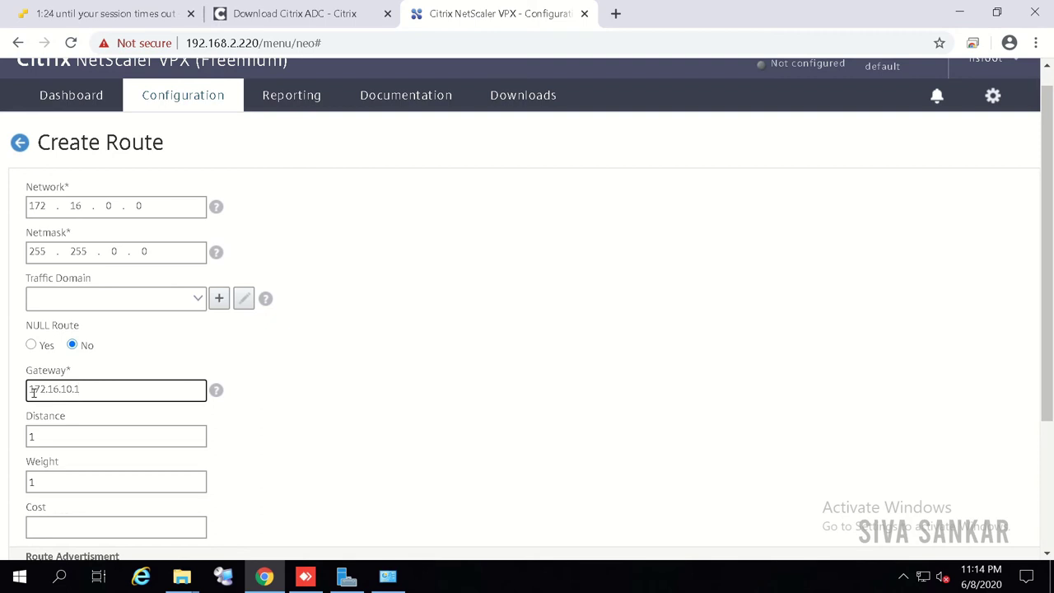
{"action": "scroll", "coordinate": [78, 393], "scroll_direction": "down", "scroll_amount": 5}
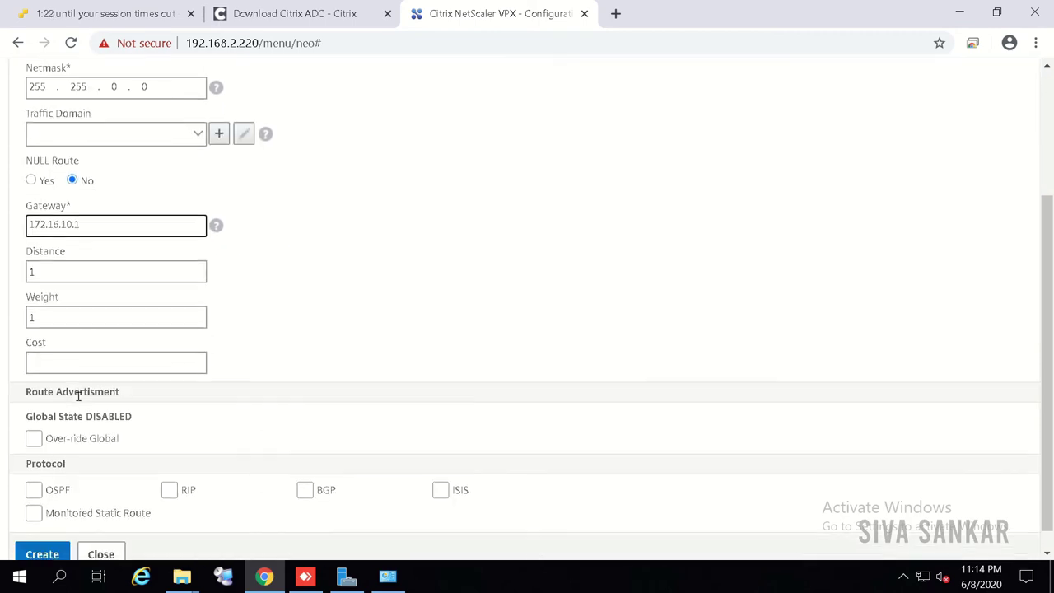
{"action": "left_click", "coordinate": [42, 532]}
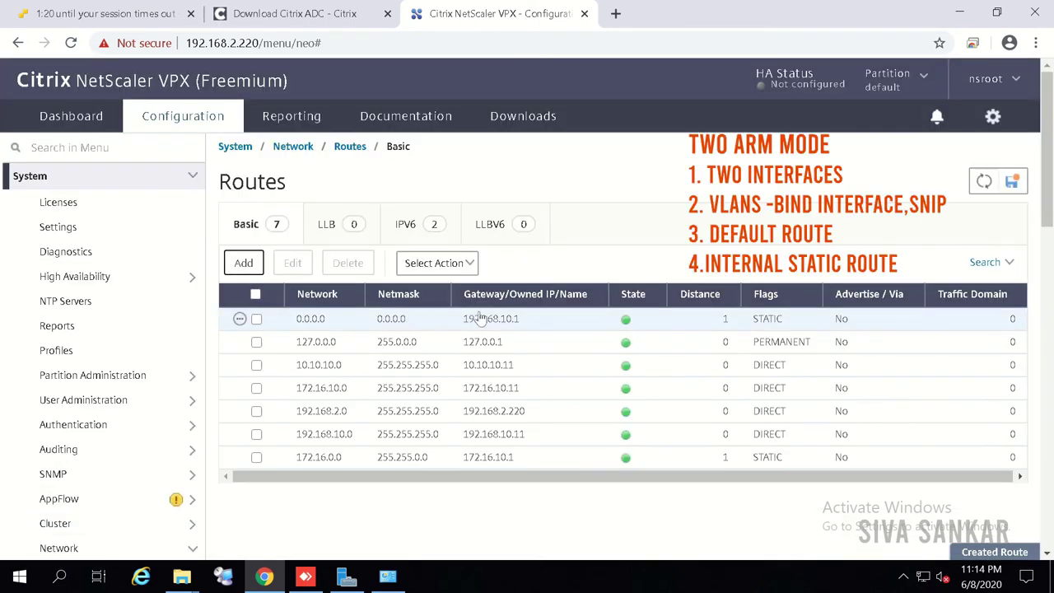